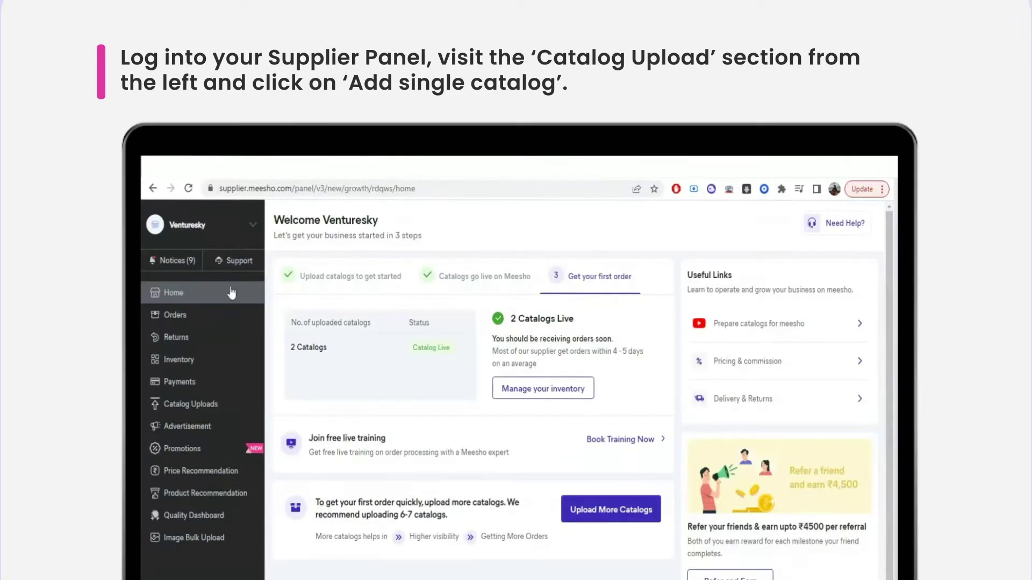
Step: Start a new single catalog from the Catalog Uploads section
left_click(216, 407)
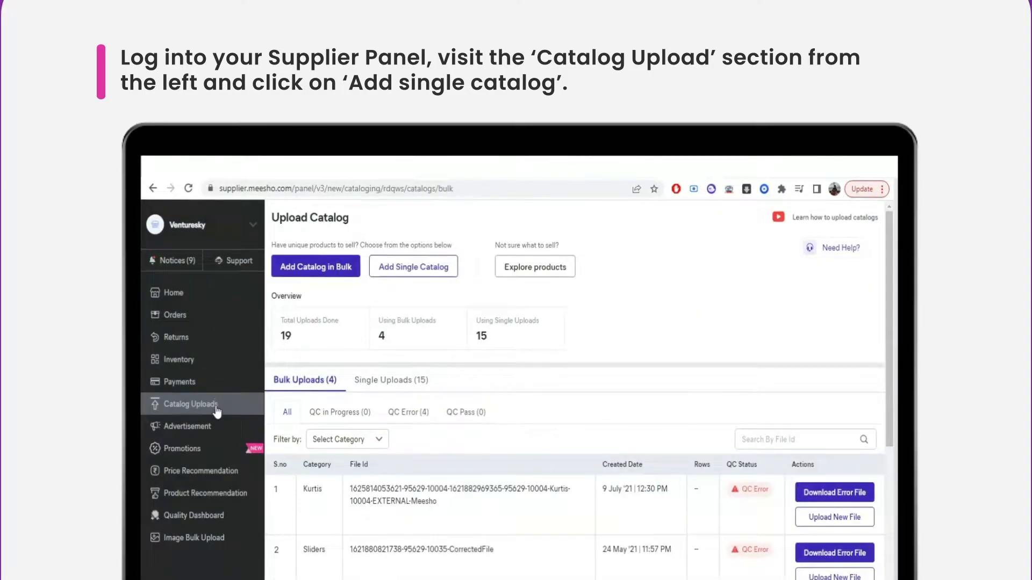
left_click(396, 279)
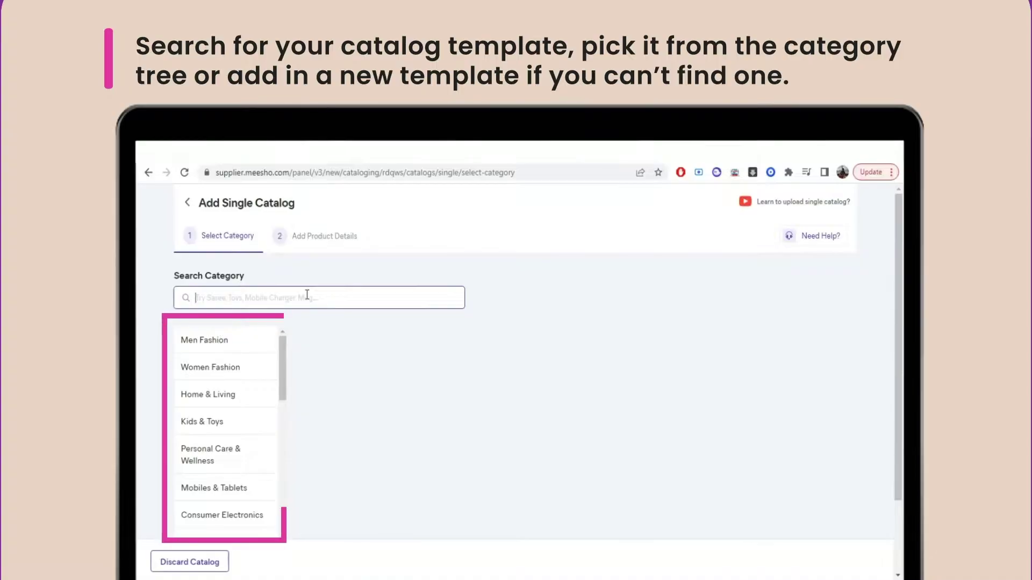
Step: Search 'Kurti' and pick the Kurtis category under Women Fashion
type("K")
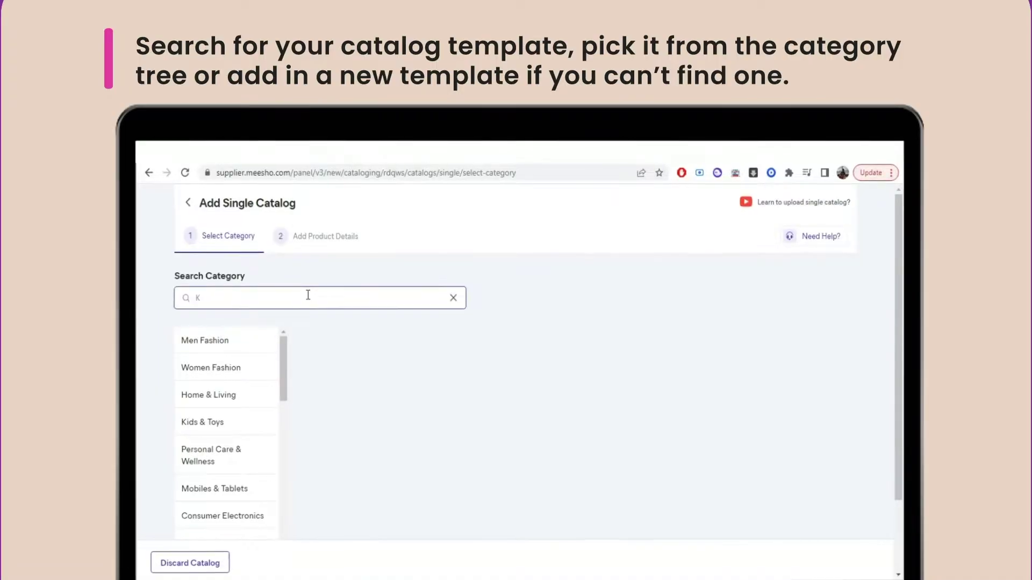
type("urti")
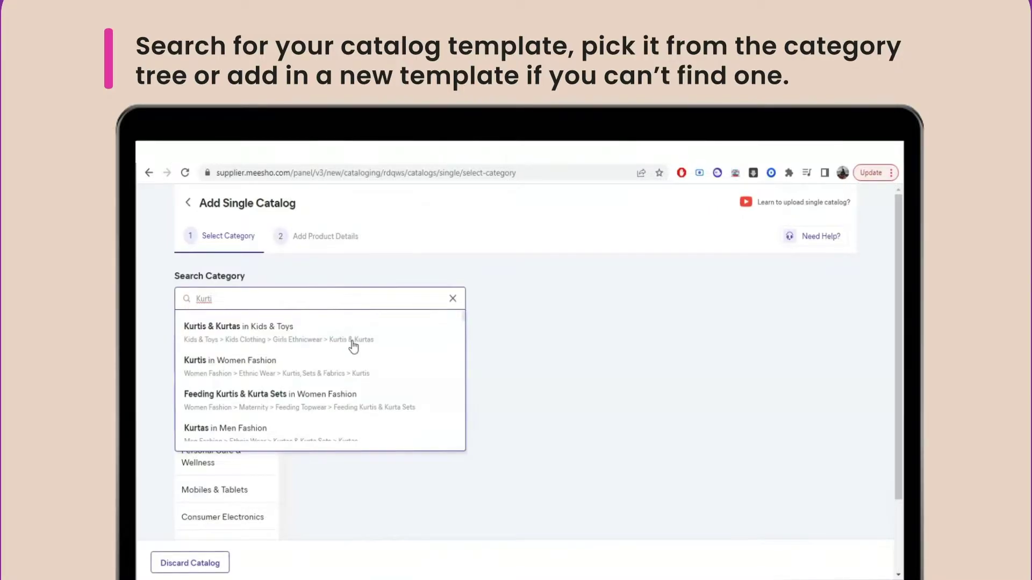
left_click(380, 382)
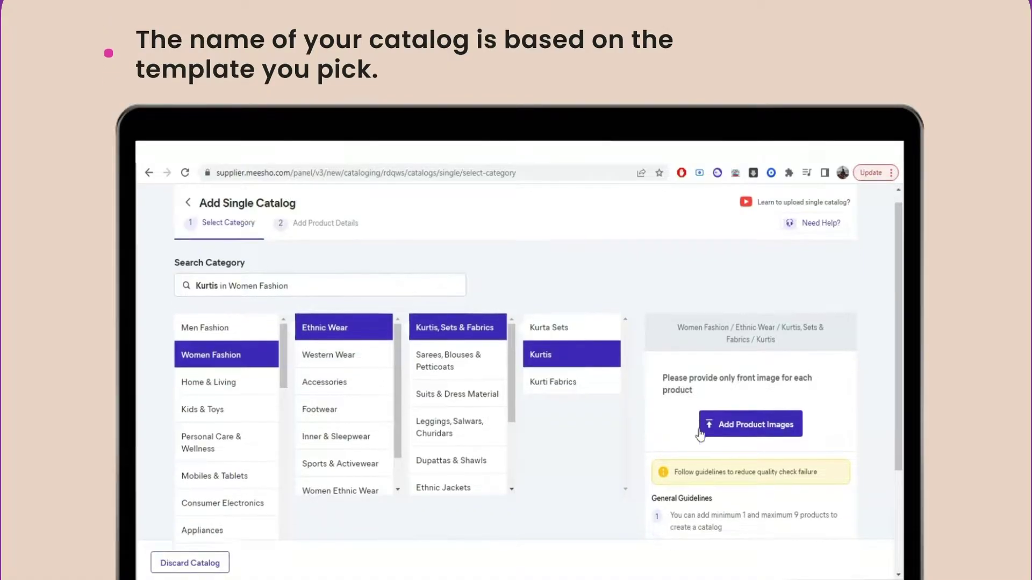
scroll(700, 435, "down", 2)
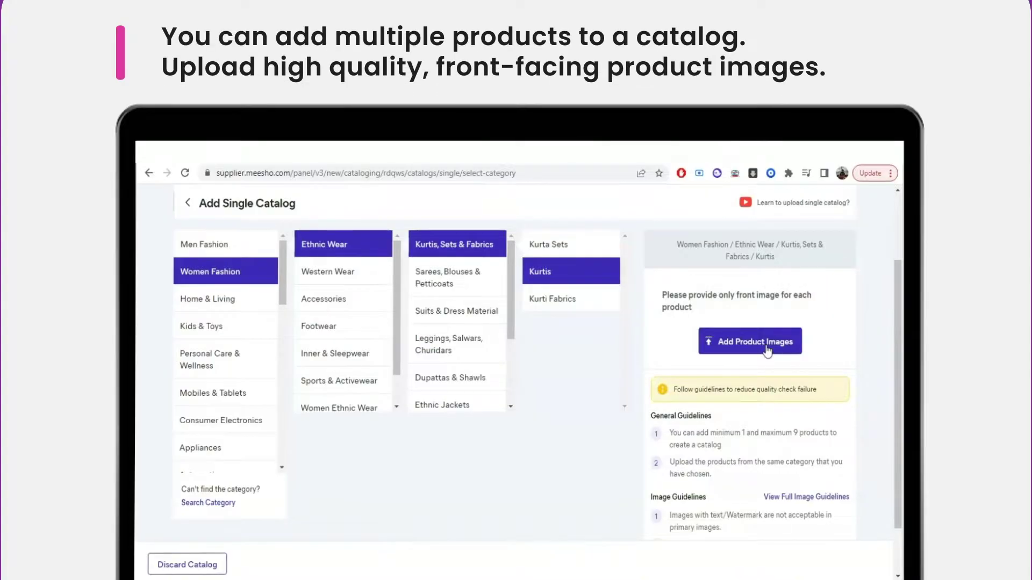
Step: Upload the black and red dress images from Downloads as the catalog's two products
left_click(767, 346)
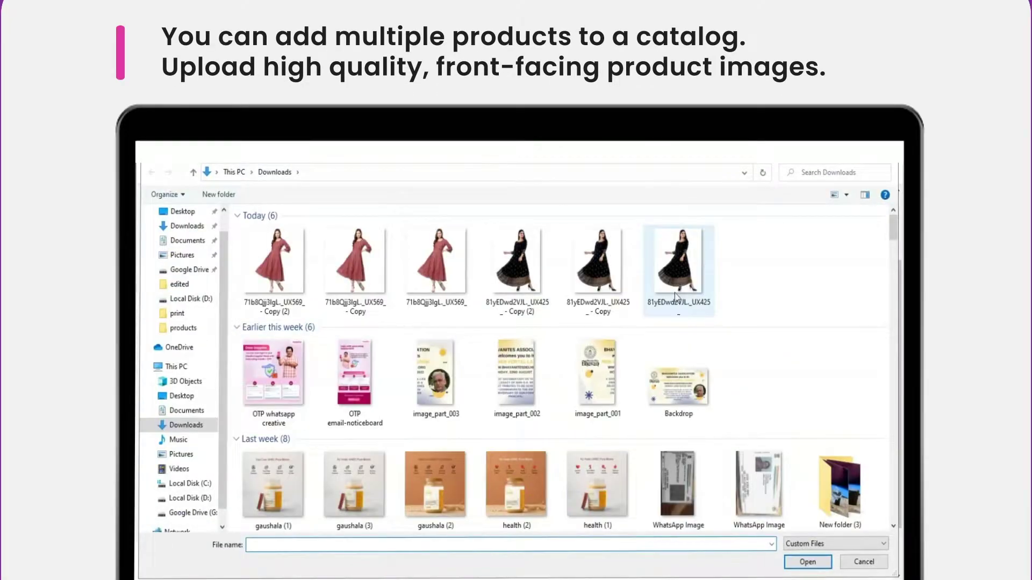
left_click(665, 285)
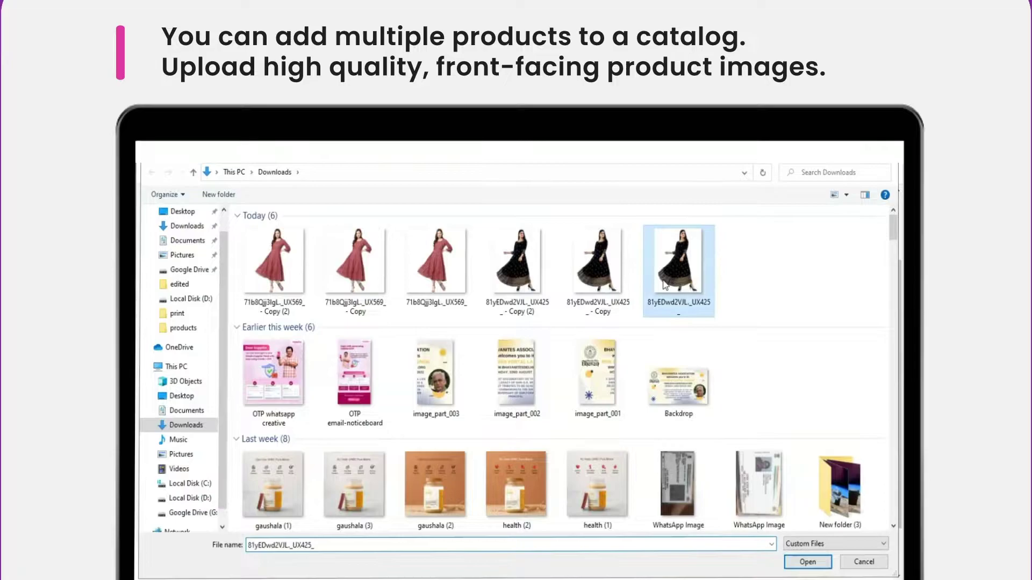
left_click(452, 266, "ctrl")
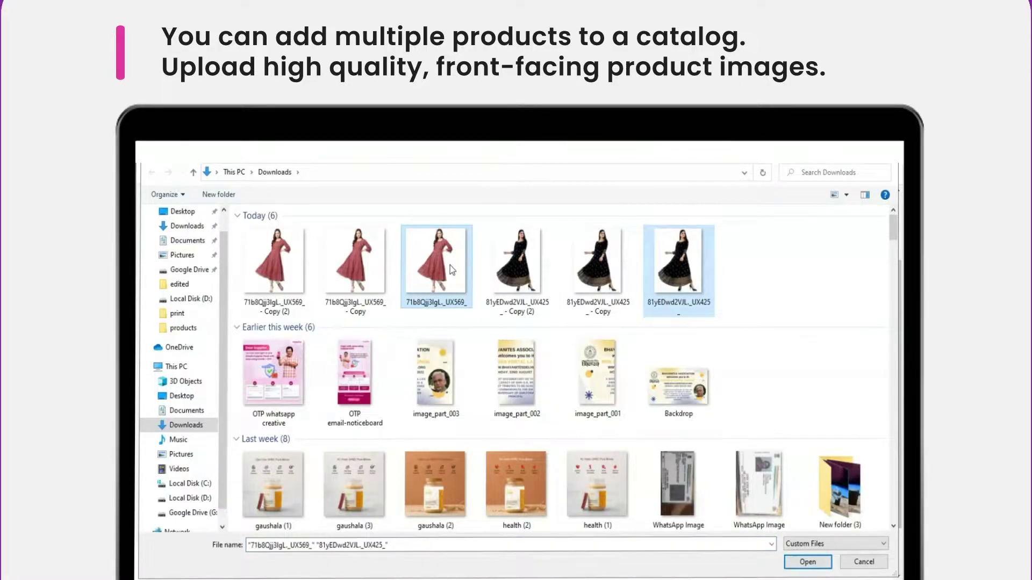
key("Return")
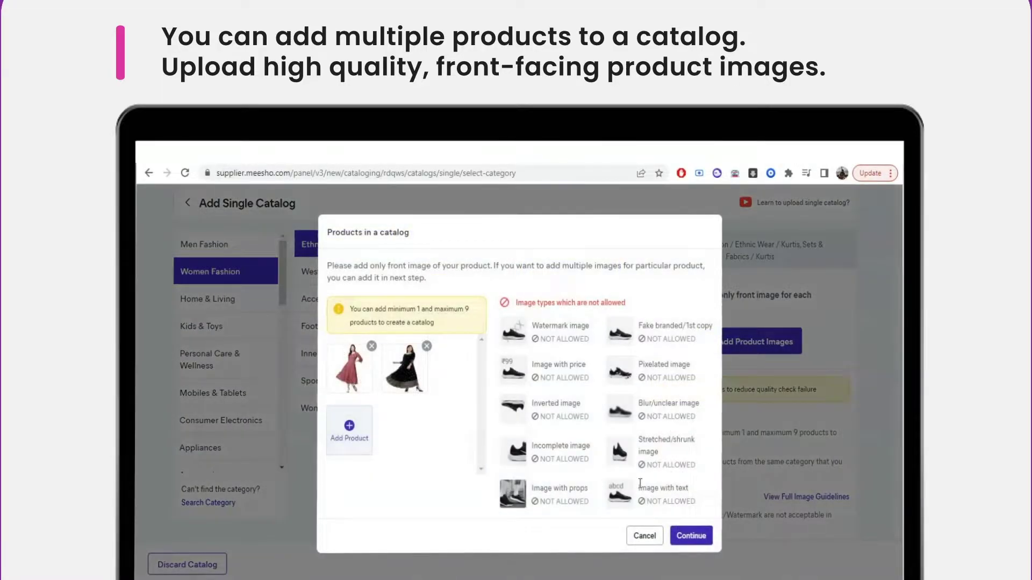
left_click(693, 537)
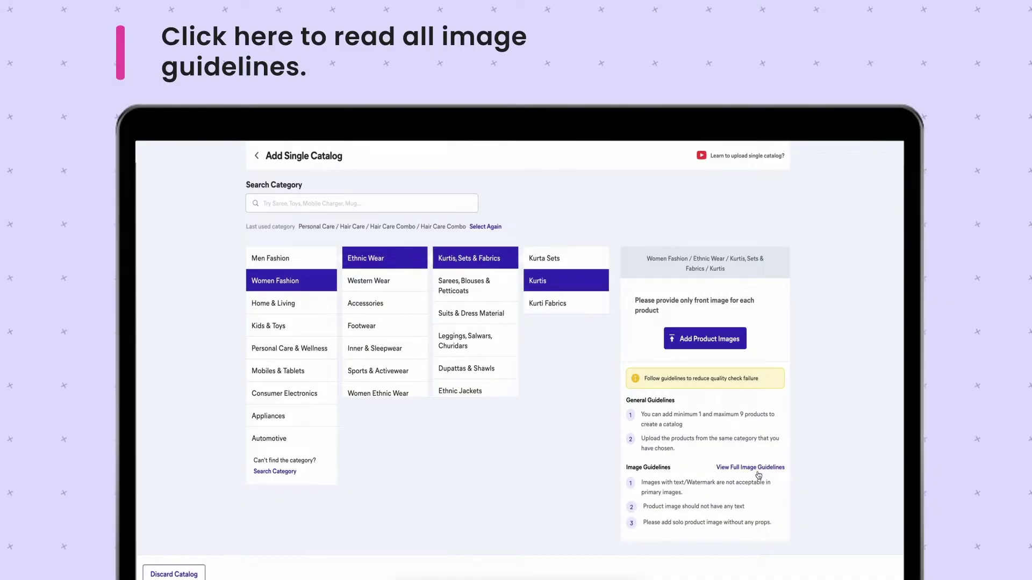
Step: Open the full image guidelines to review the image rules
left_click(759, 470)
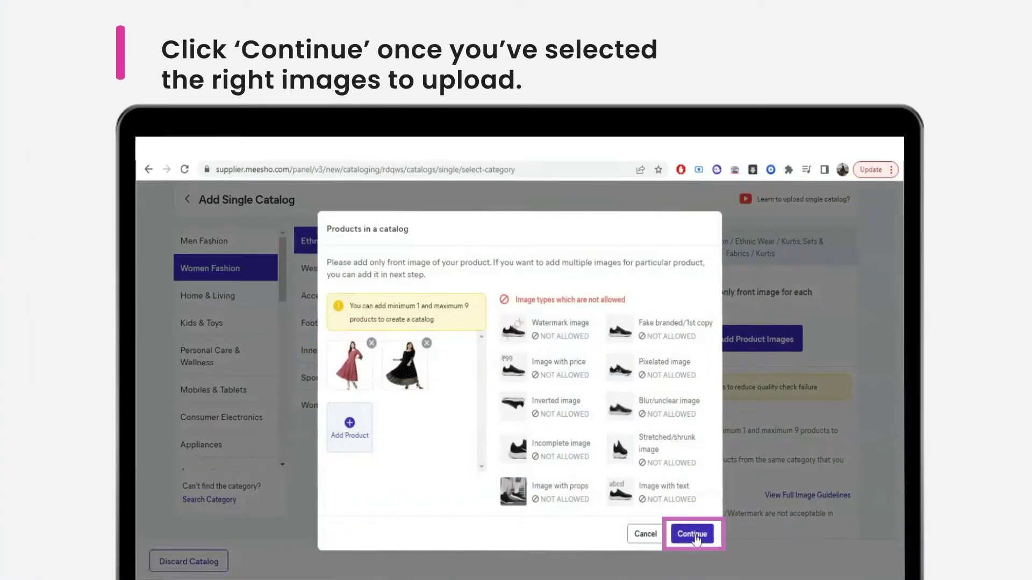
Step: Move to product details and apply sizes L, M and XL
left_click(695, 535)
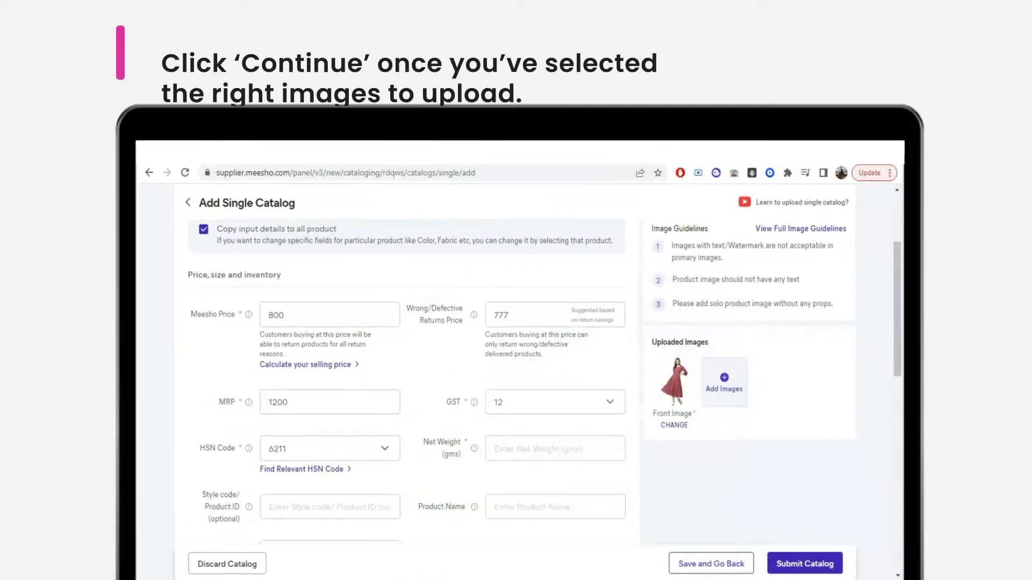
left_click(543, 450)
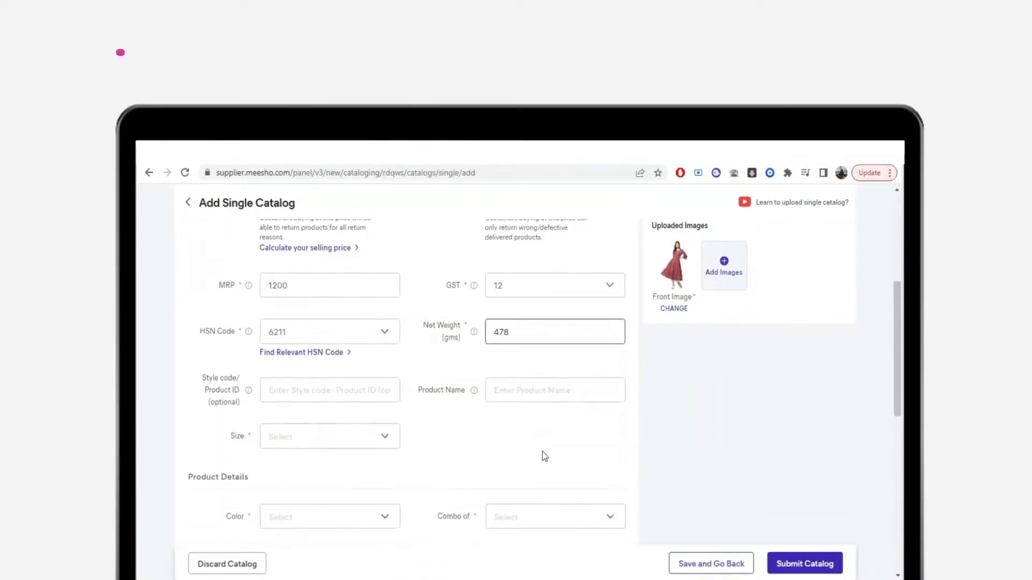
left_click(383, 437)
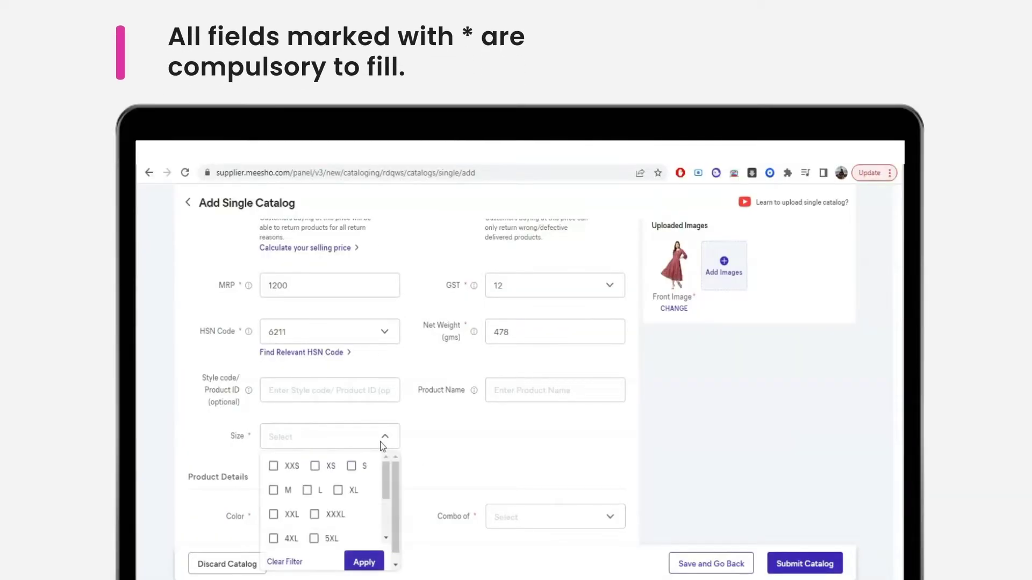
left_click(363, 562)
scroll(313, 377, "down", 3)
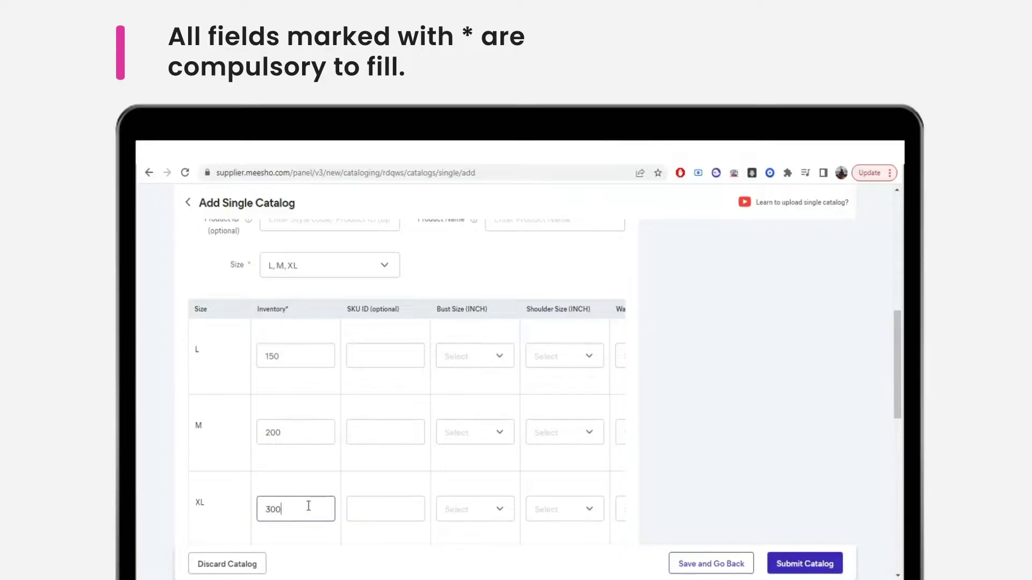
scroll(308, 506, "right", 5)
scroll(309, 506, "left", 5)
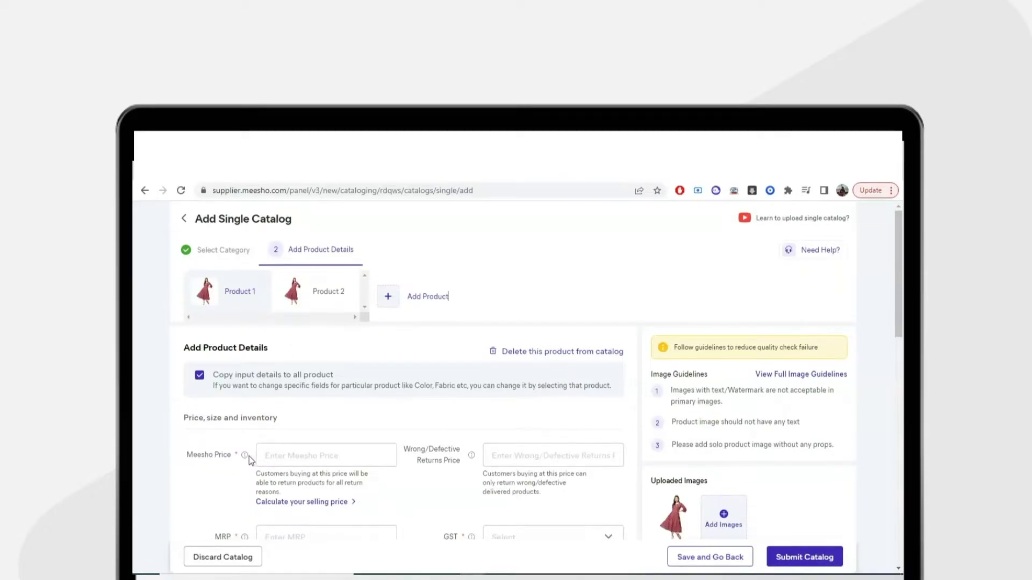
mouse_move(245, 456)
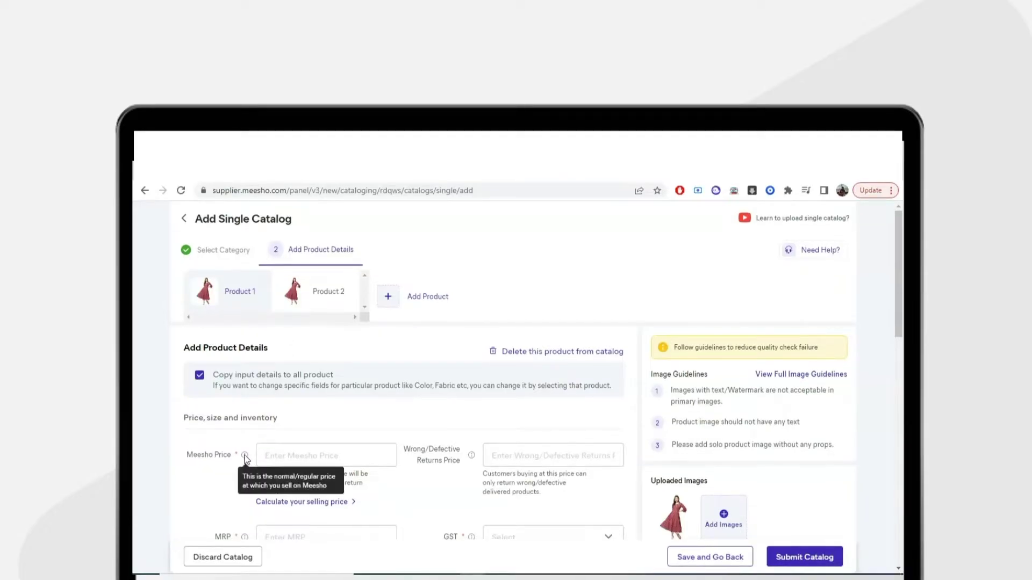
left_click(473, 460)
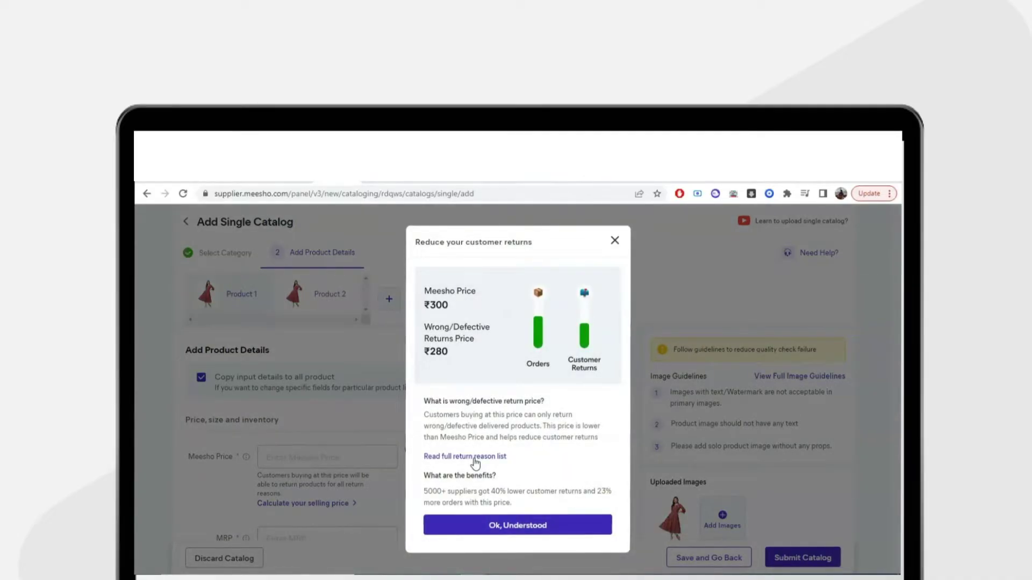
left_click(534, 525)
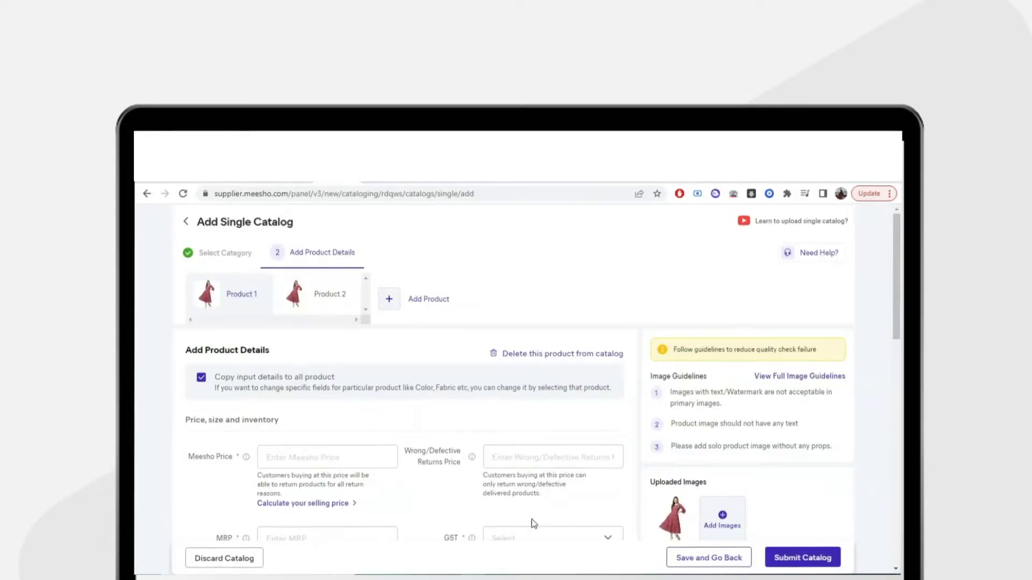
left_click(352, 457)
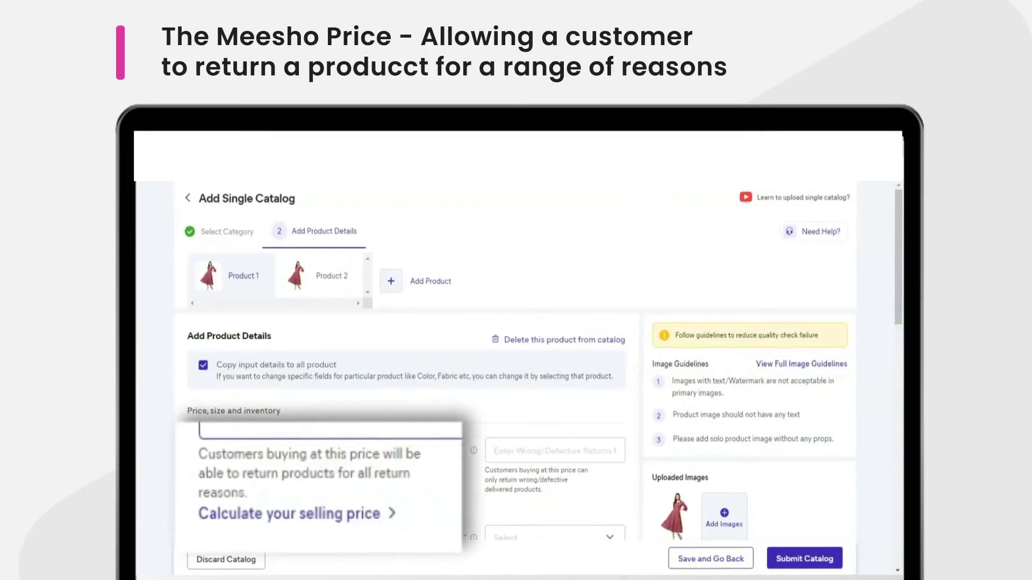
mouse_move(248, 450)
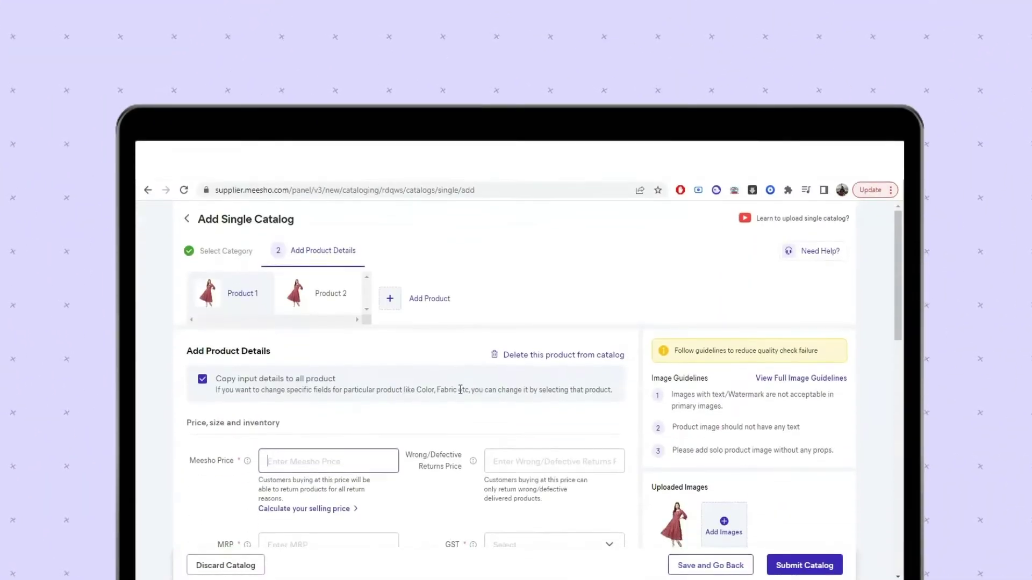
Step: Enter 800 as the Meesho Price
scroll(461, 389, "down", 3)
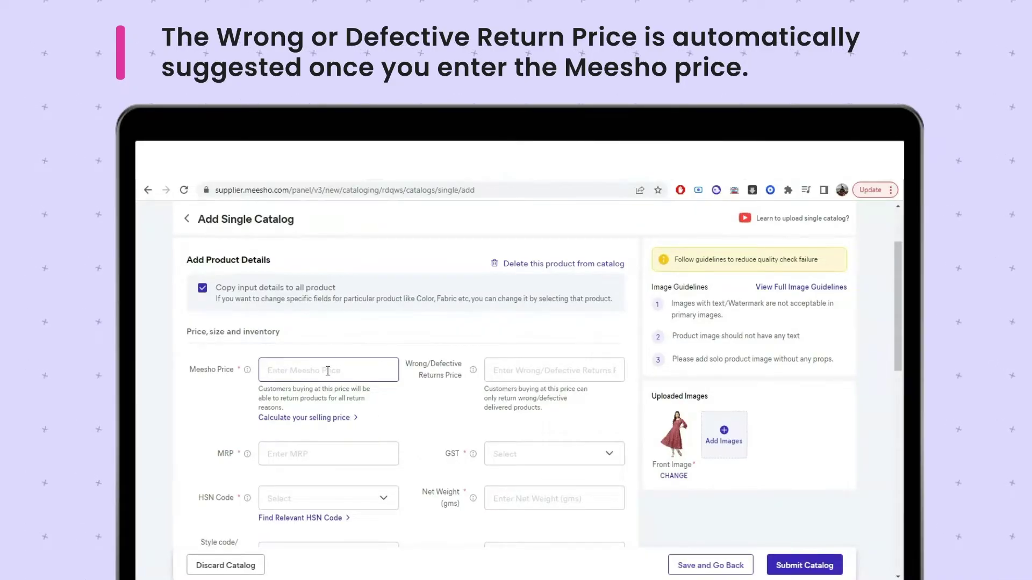
type("800")
key("Tab")
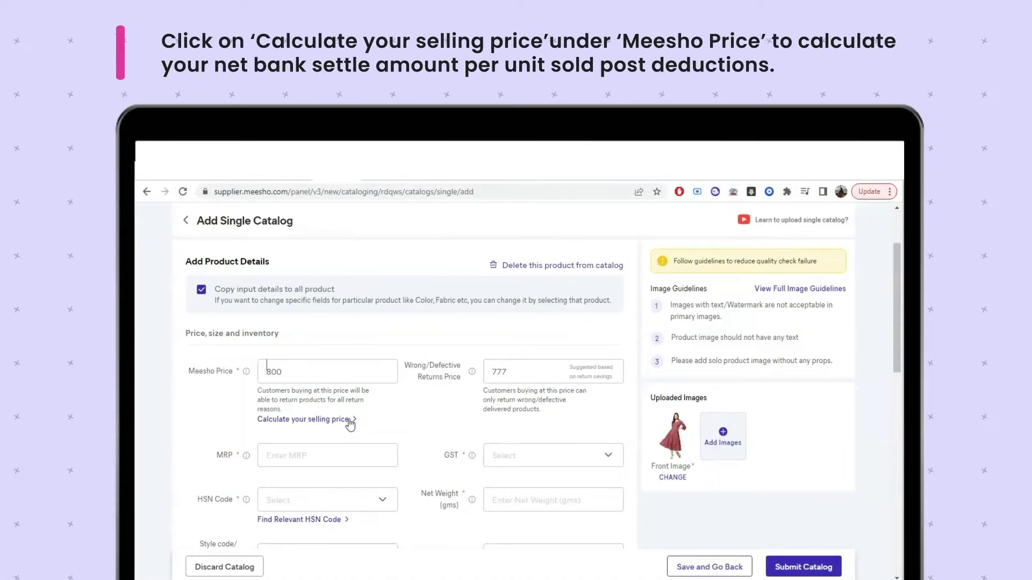
Step: Calculate the selling price at 12% GST and apply the entered price to the form
left_click(352, 421)
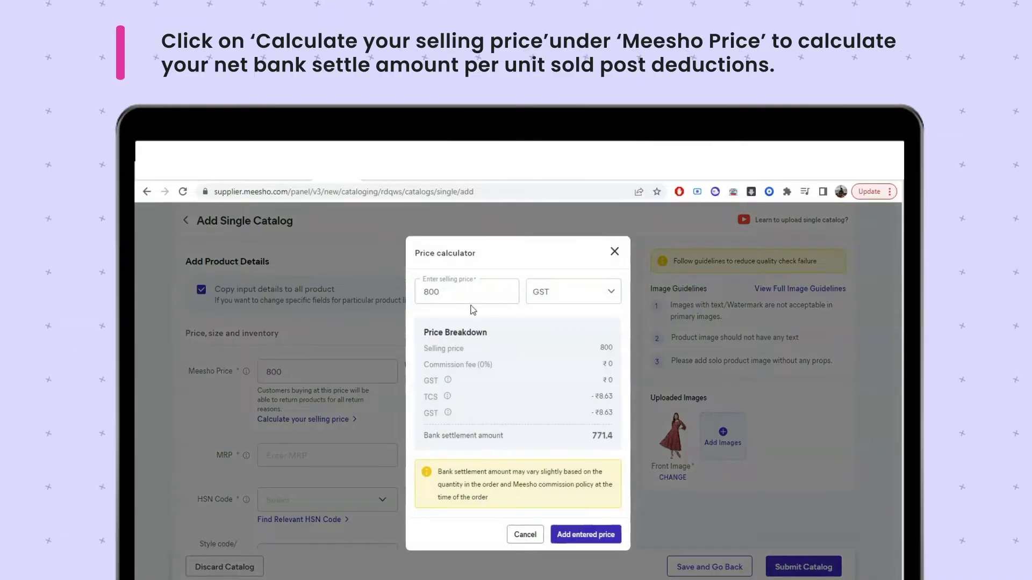
left_click(590, 303)
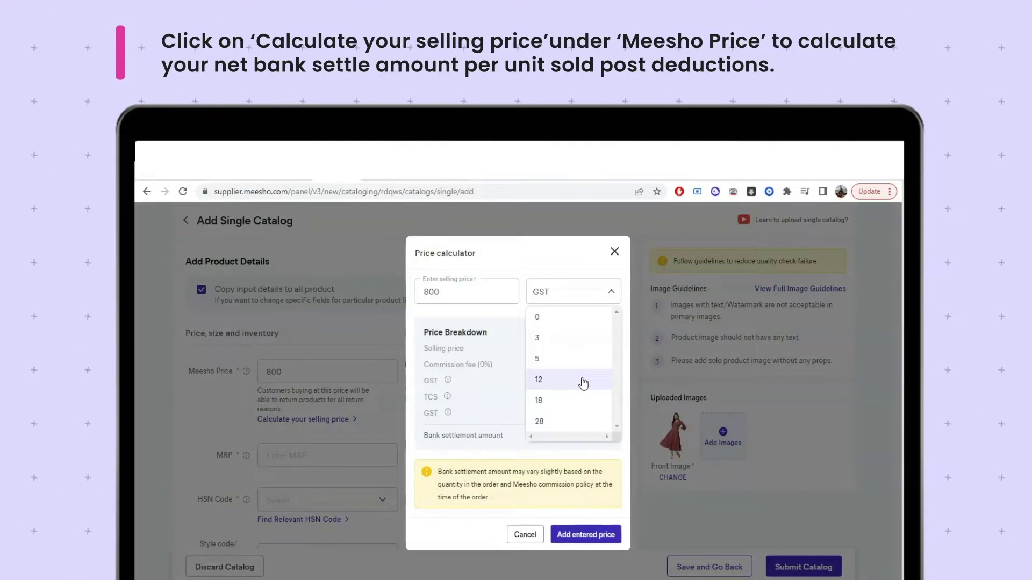
left_click(583, 383)
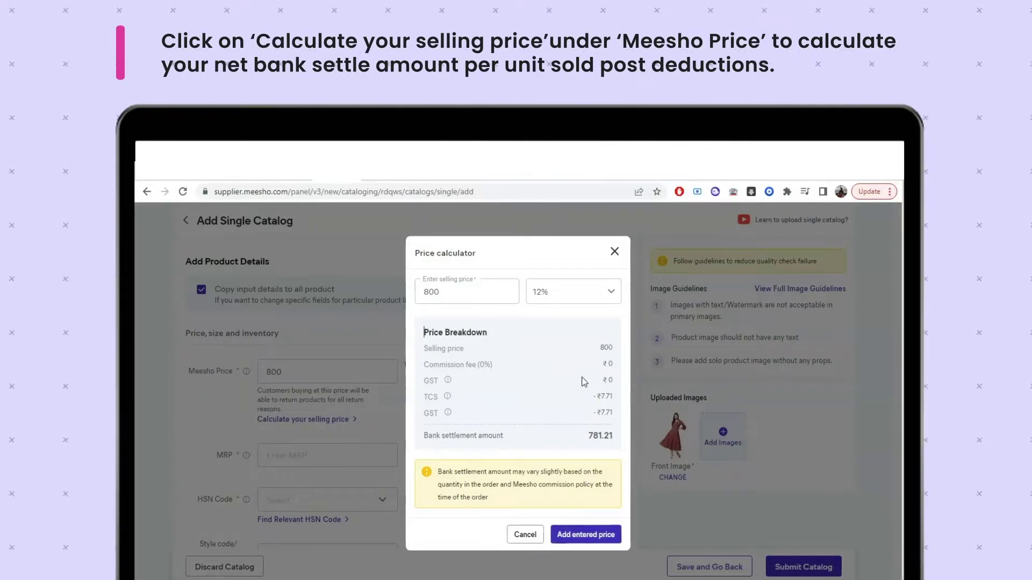
left_click(579, 540)
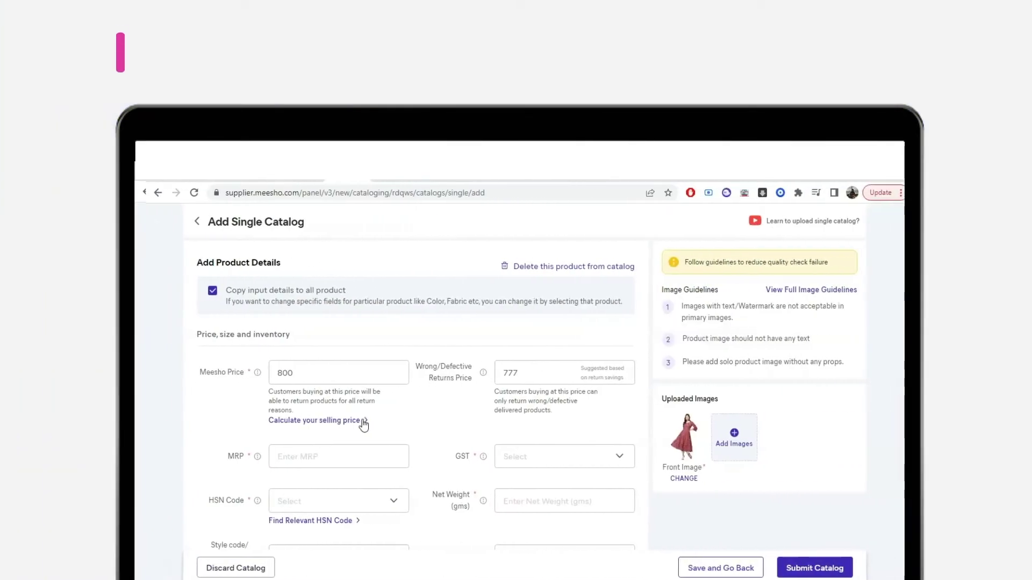
Step: Recalculate the 800 selling price at 12% GST, giving a 781.21 settlement
left_click(352, 422)
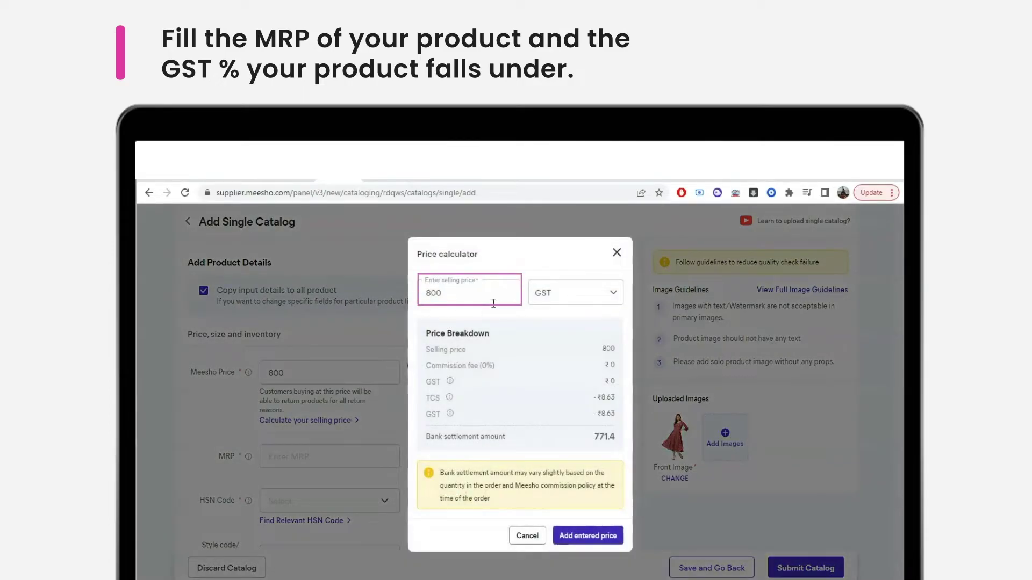
left_click(591, 302)
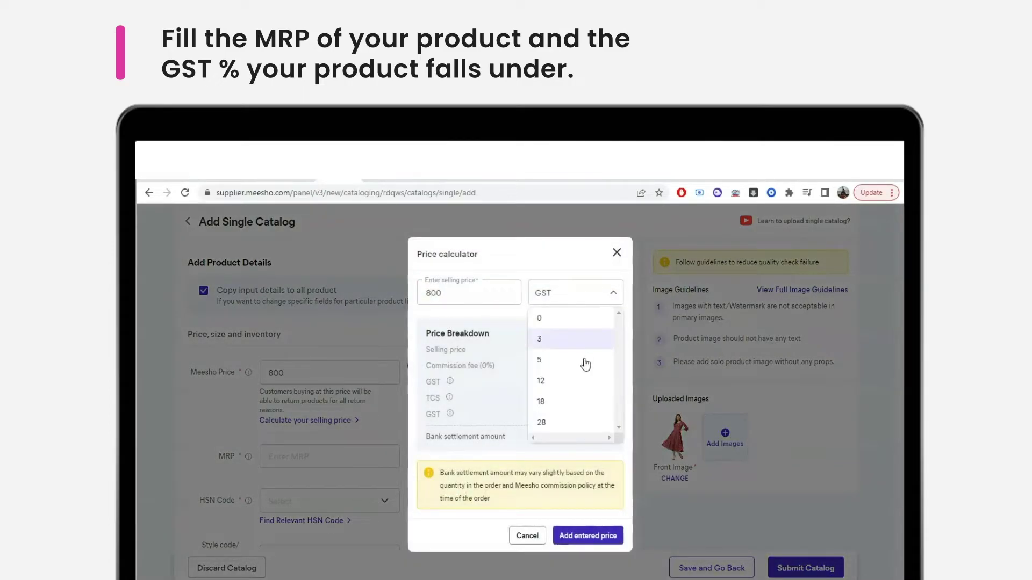
left_click(586, 385)
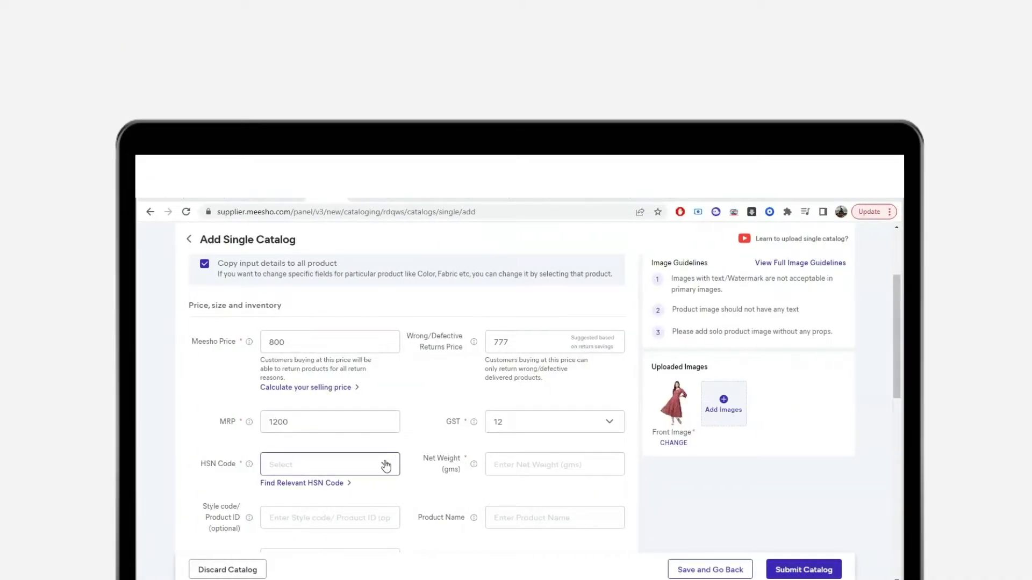
Step: Open the HSN Code list and search 'apparel' on the CBIC GST rates page
left_click(384, 465)
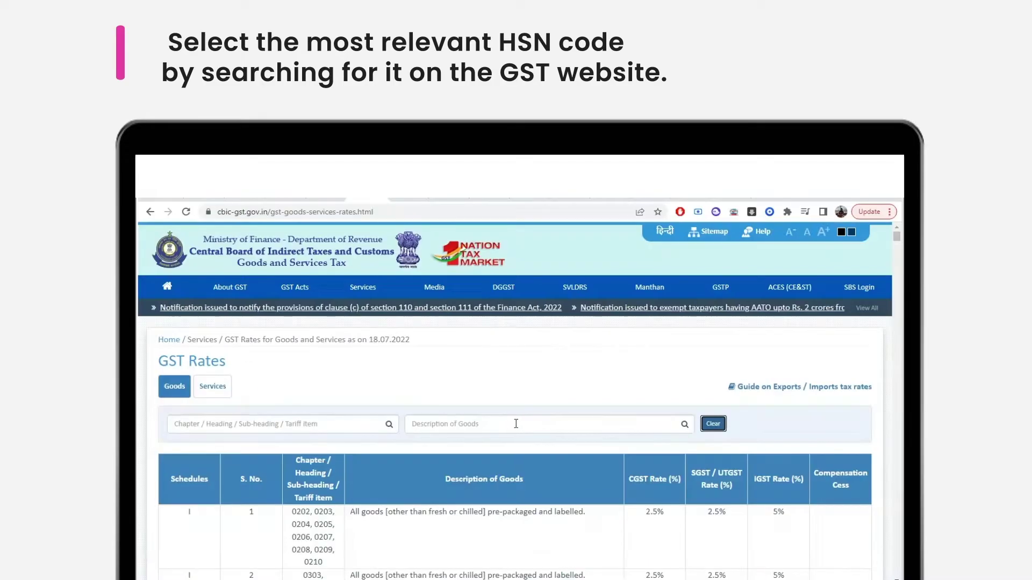
left_click(515, 424)
type("appa")
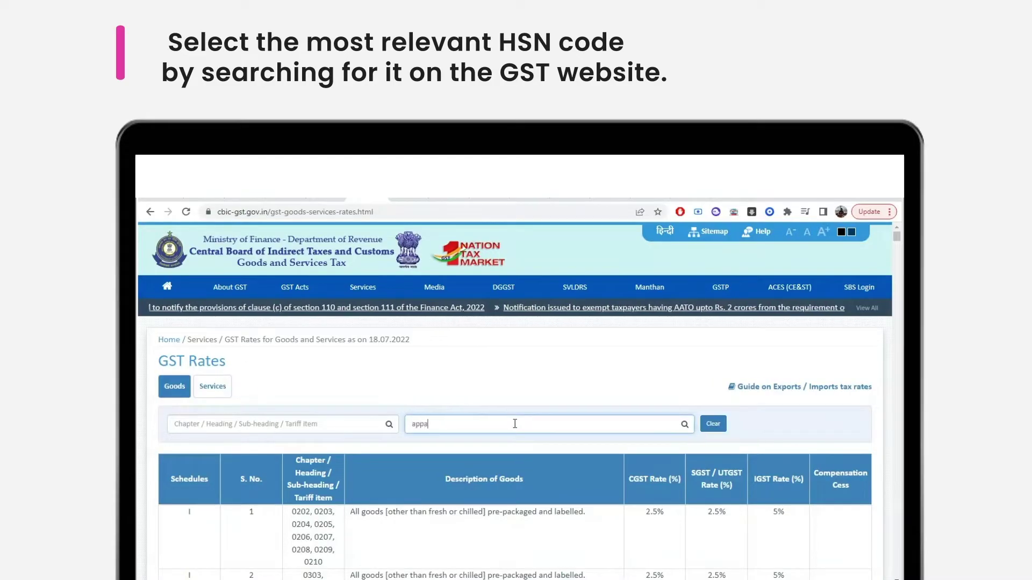
type("rel")
Step: Review the apparel rate results and set the HSN Code to 6211
scroll(515, 424, "down", 2)
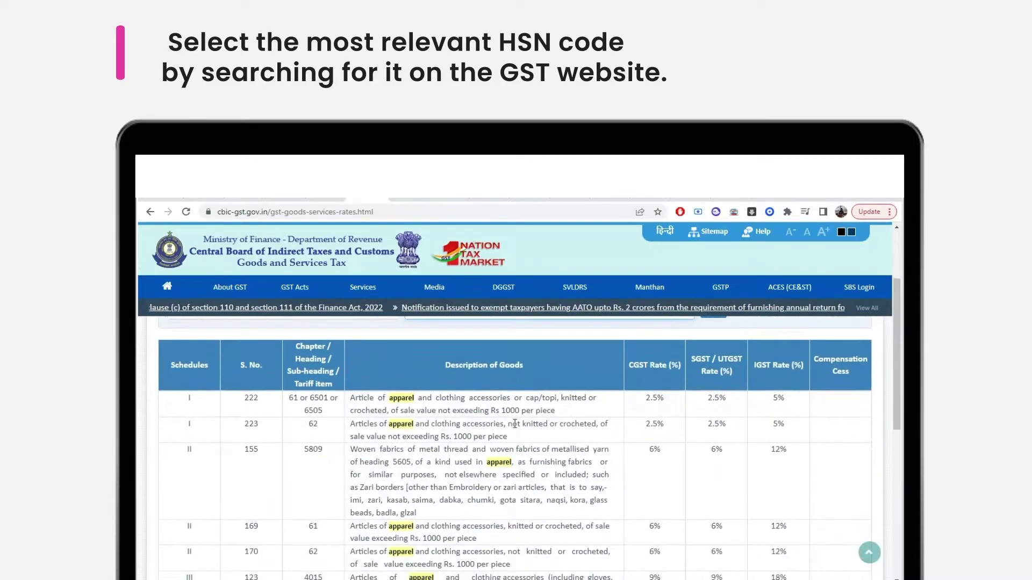
scroll(515, 424, "down", 1)
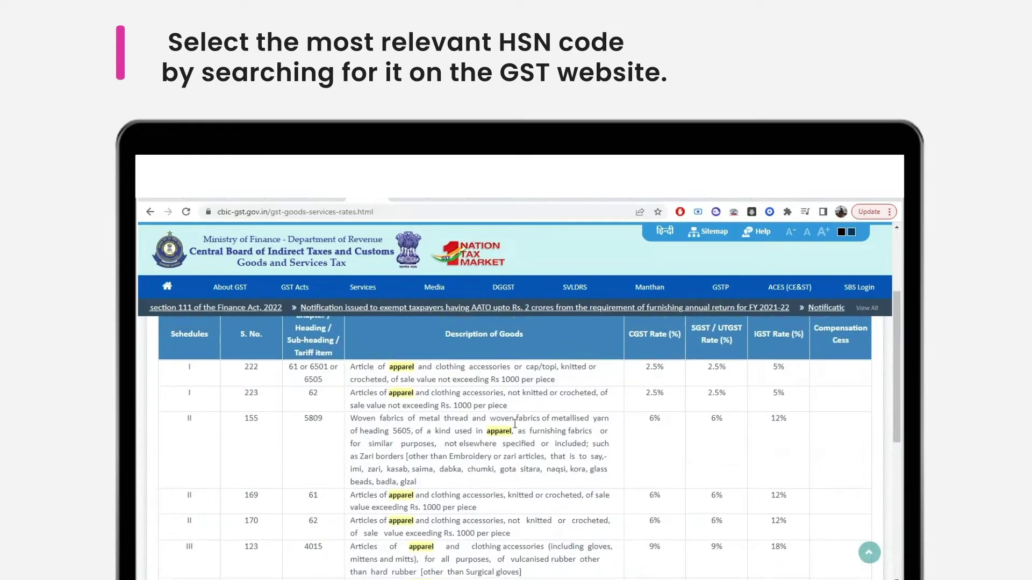
scroll(515, 424, "down", 1)
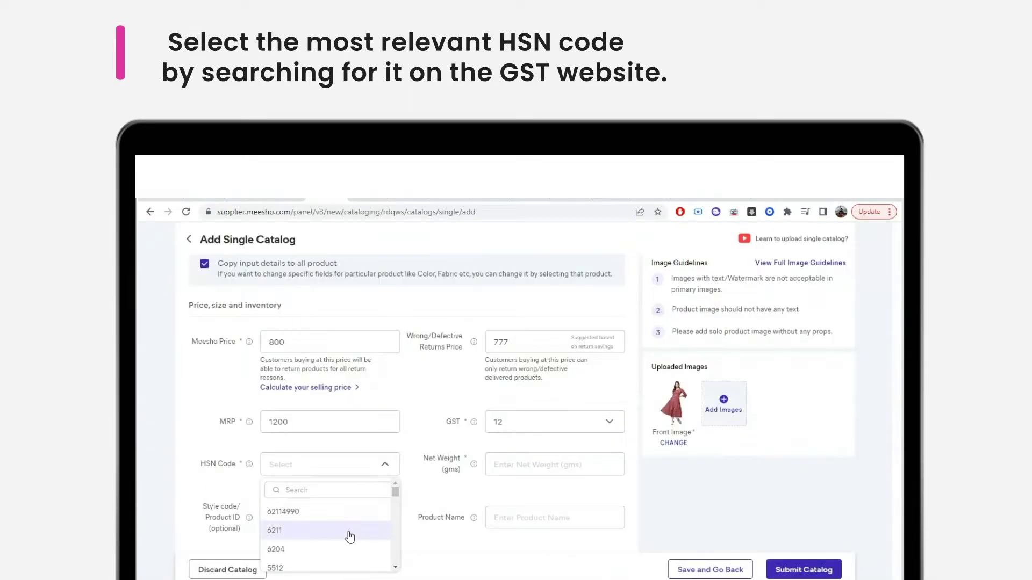
left_click(350, 531)
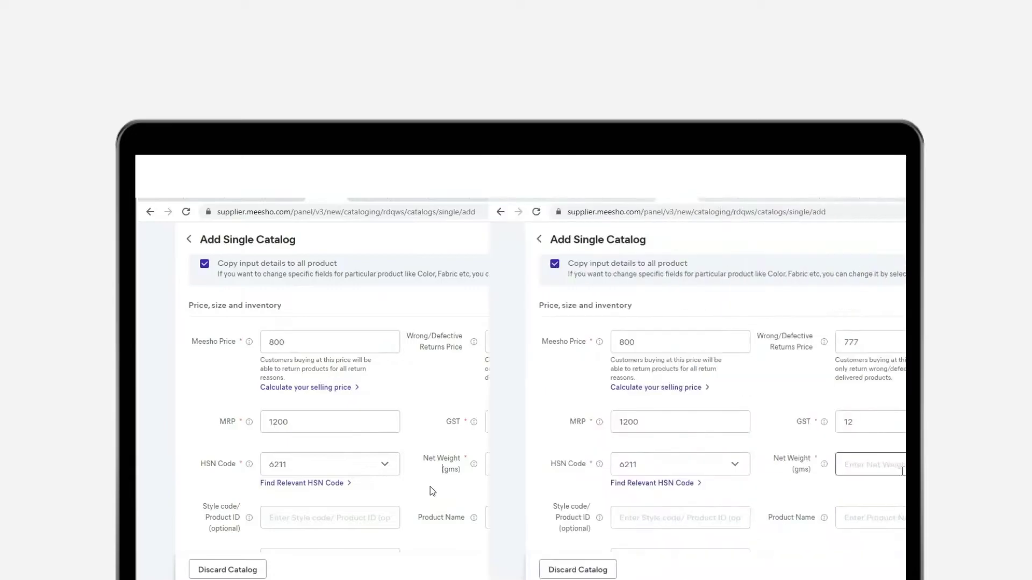
Step: Enter 478 as the product's net weight
left_click(542, 466)
type("48")
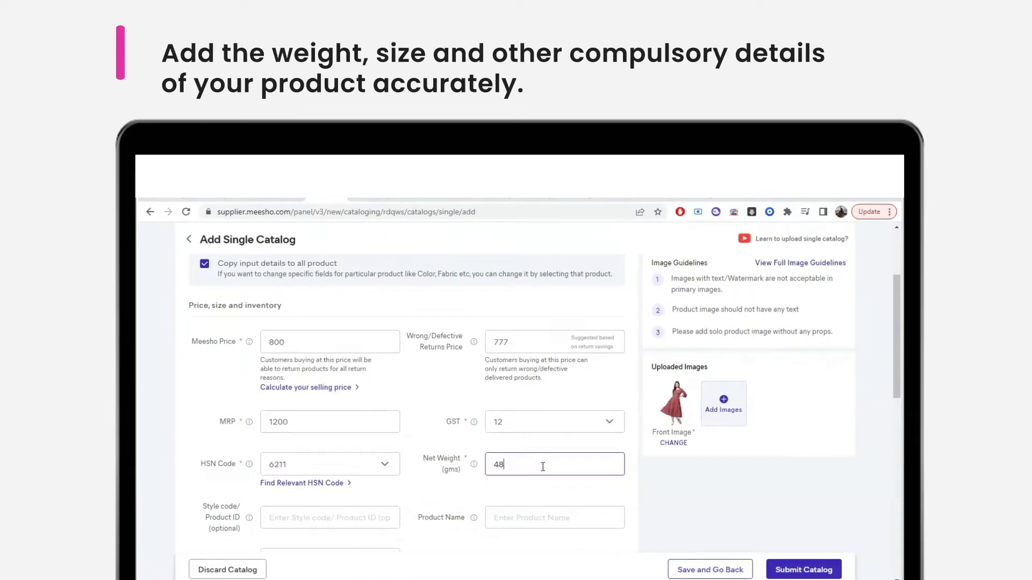
key("BackSpace")
type("78")
scroll(543, 468, "down", 2)
Step: Apply sizes L, M and XL and begin entering size-L inventory
left_click(383, 455)
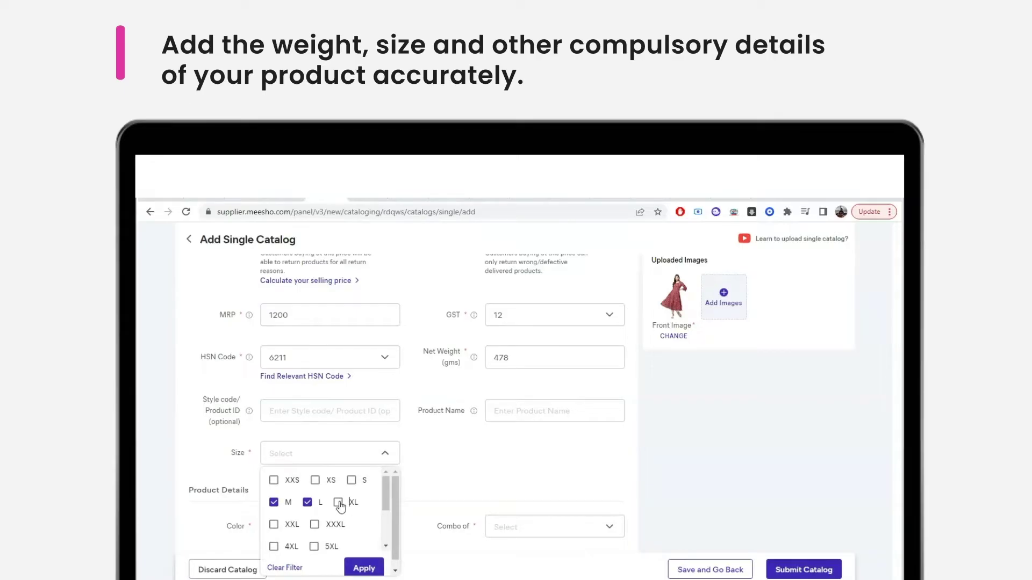
left_click(365, 569)
scroll(323, 401, "down", 3)
left_click(292, 383)
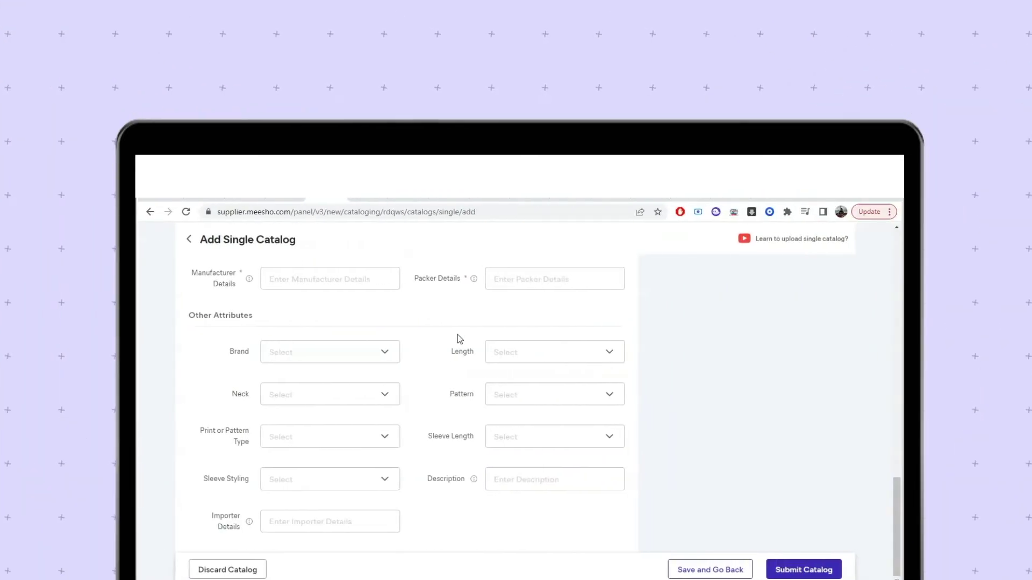
scroll(444, 352, "up", 4)
scroll(445, 353, "down", 4)
left_click(330, 361)
Step: Set length Above Knee, pattern Checked, neck Notch, and Three-Quarter Sleeves
left_click(509, 355)
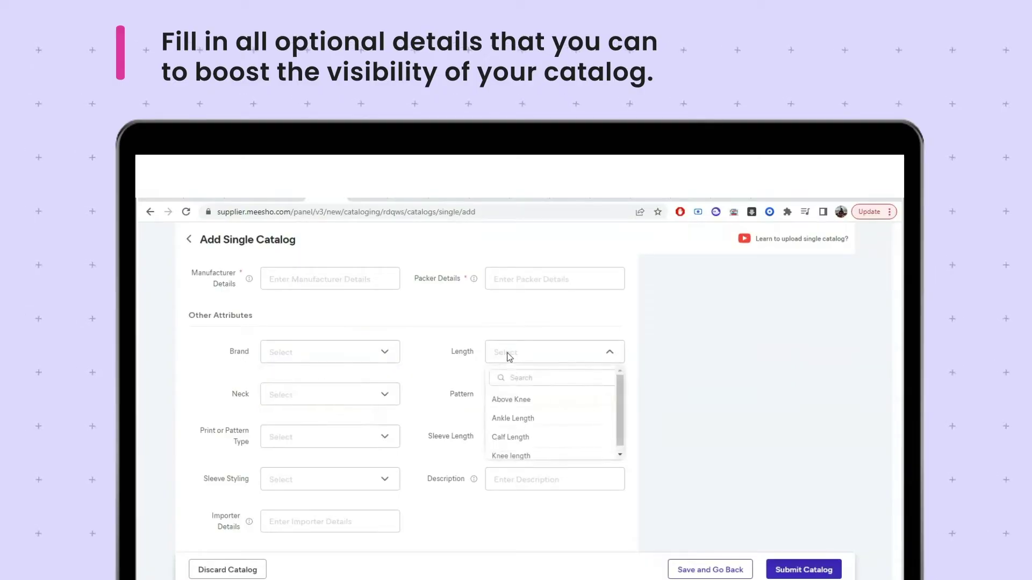
left_click(526, 402)
left_click(532, 397)
left_click(546, 459)
left_click(338, 396)
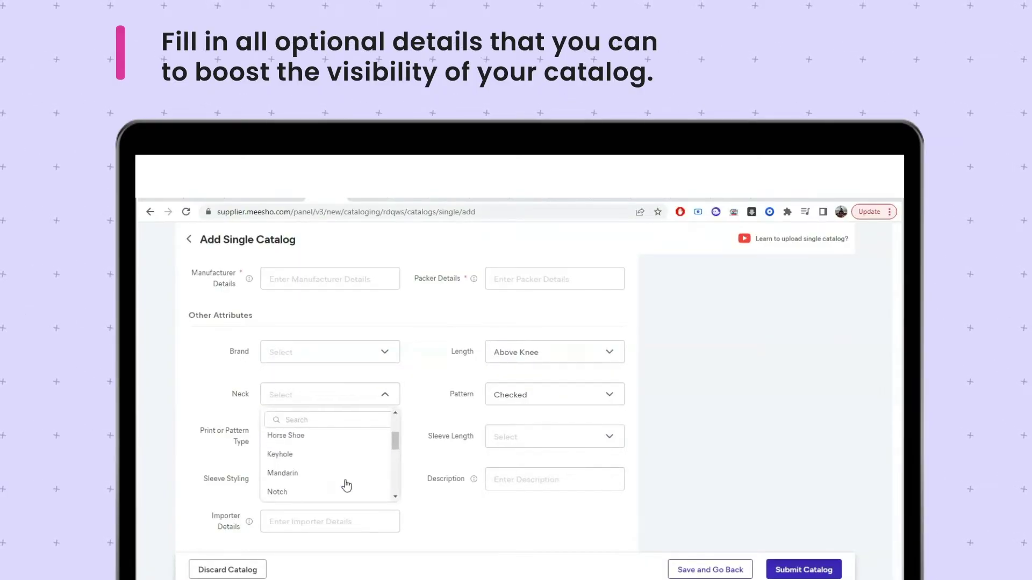
left_click(346, 489)
left_click(564, 431)
left_click(555, 536)
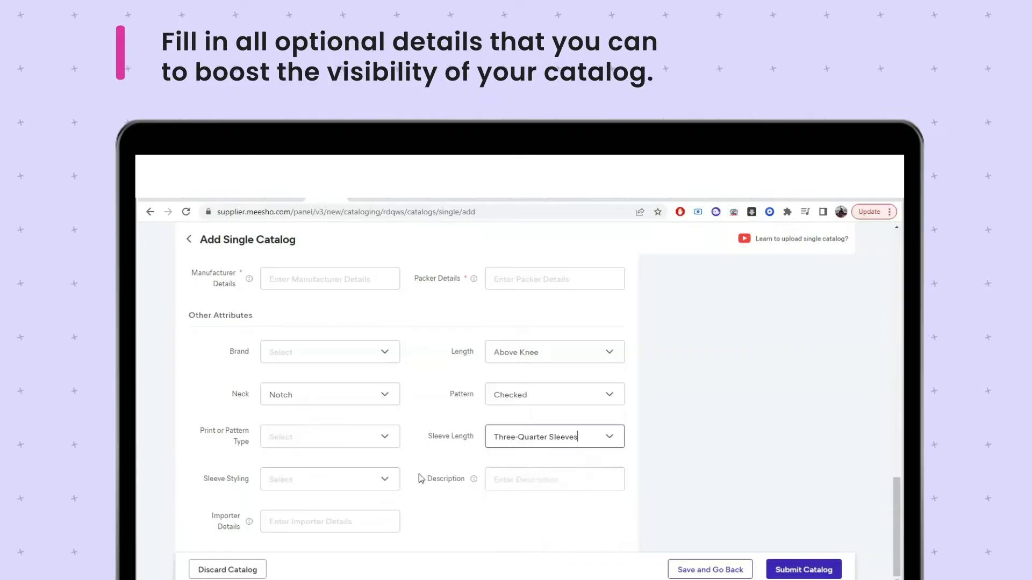
Step: Set print type Batik, sleeve styling Cap, and describe it as 'This suit is handstitched by our expert'
left_click(376, 436)
scroll(371, 484, "down", 2)
left_click(355, 485)
left_click(363, 478)
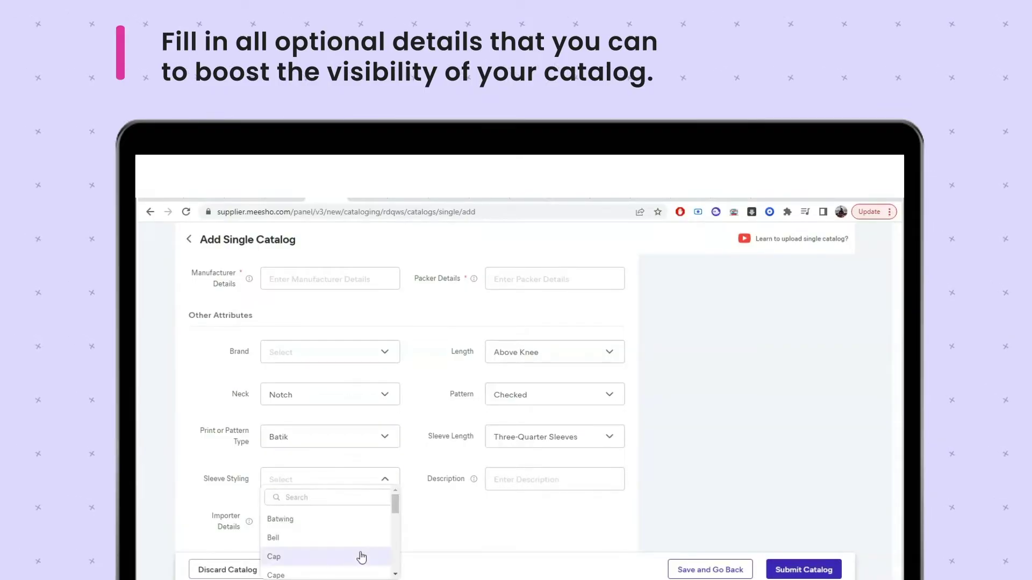
left_click(358, 553)
left_click(512, 484)
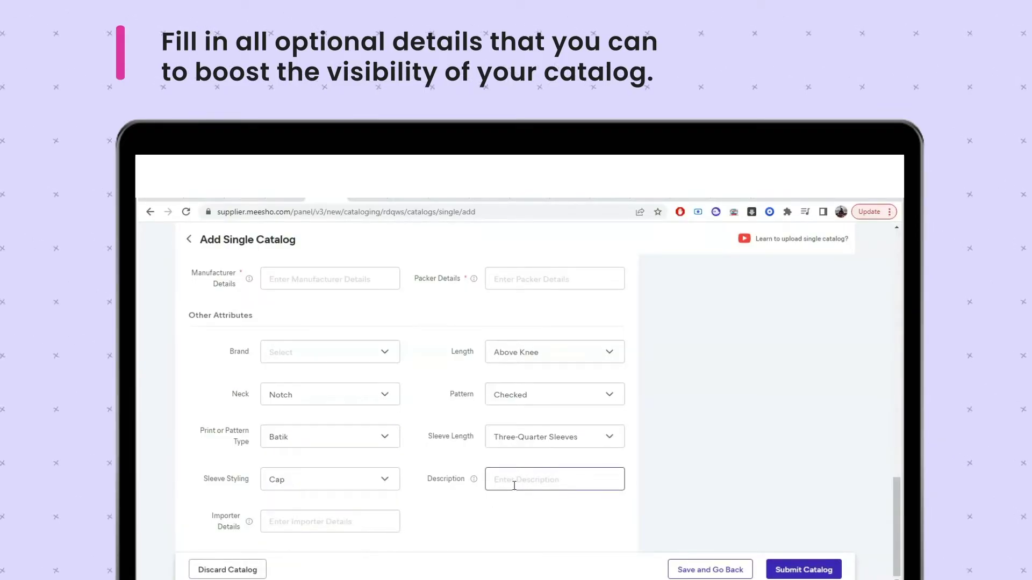
type("This suit is handstitched by our expert")
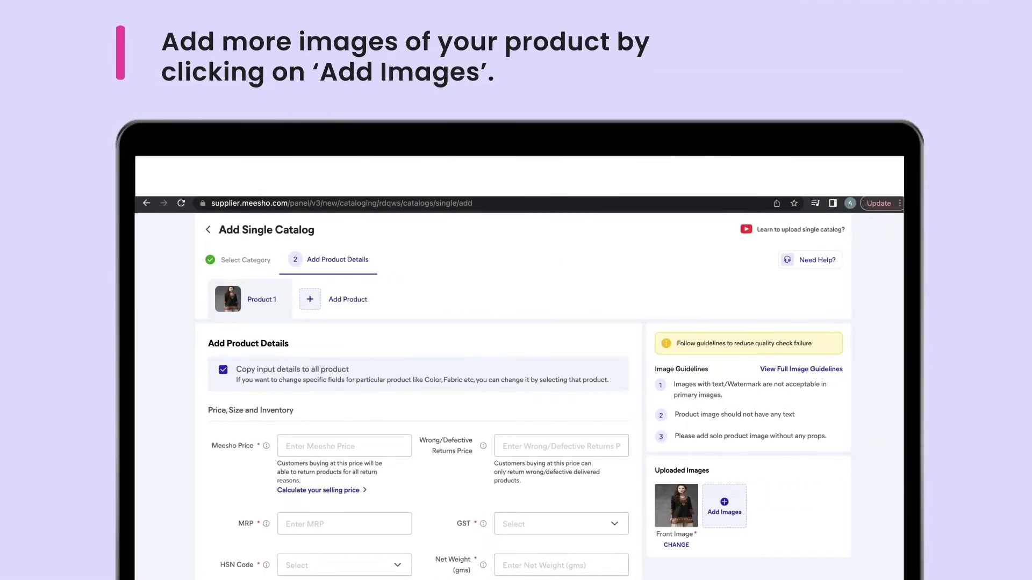
Step: Upload the back-view product screenshot from the Desktop as a second product image
left_click(716, 514)
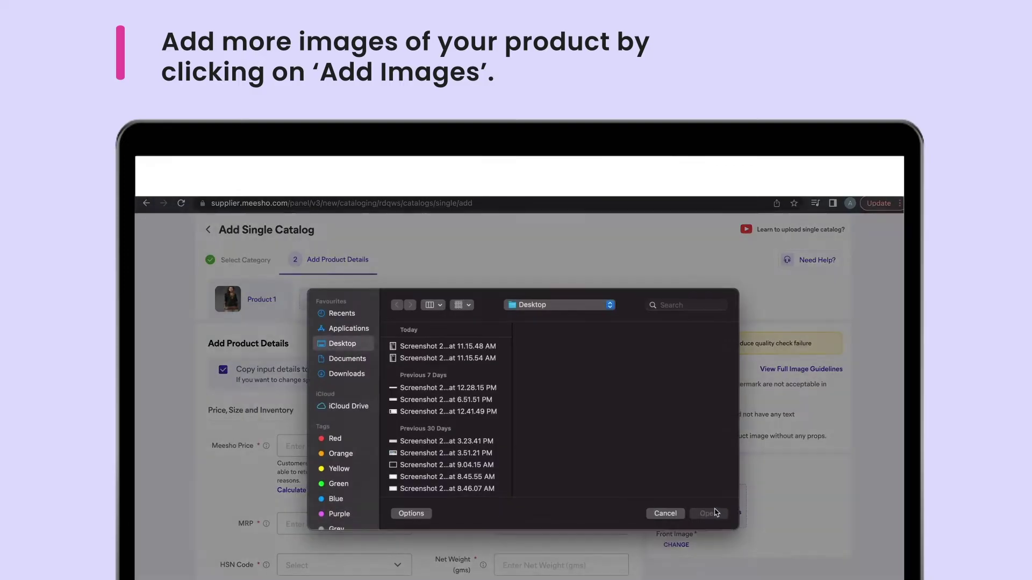
left_click(437, 362)
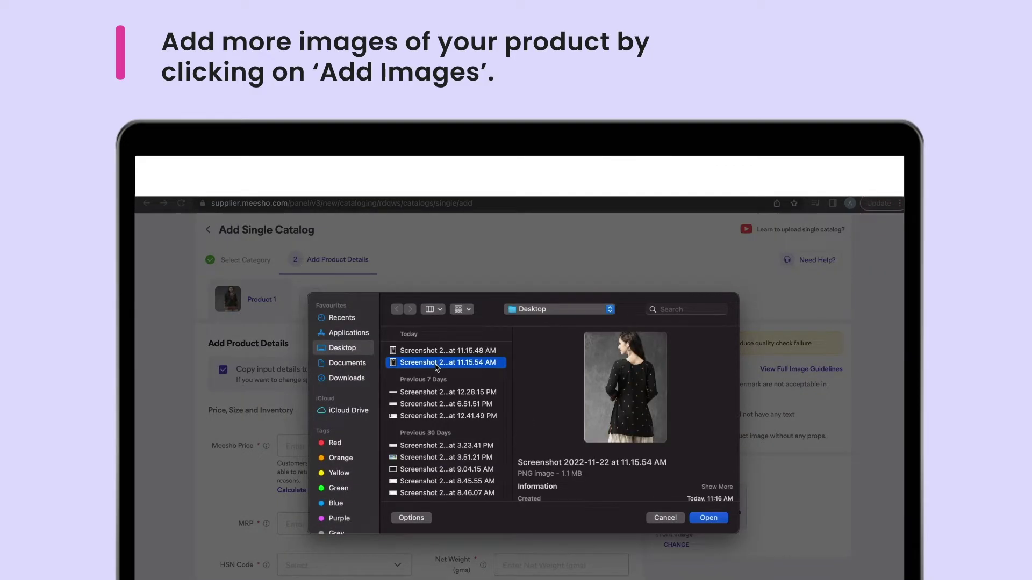
double_click(435, 364)
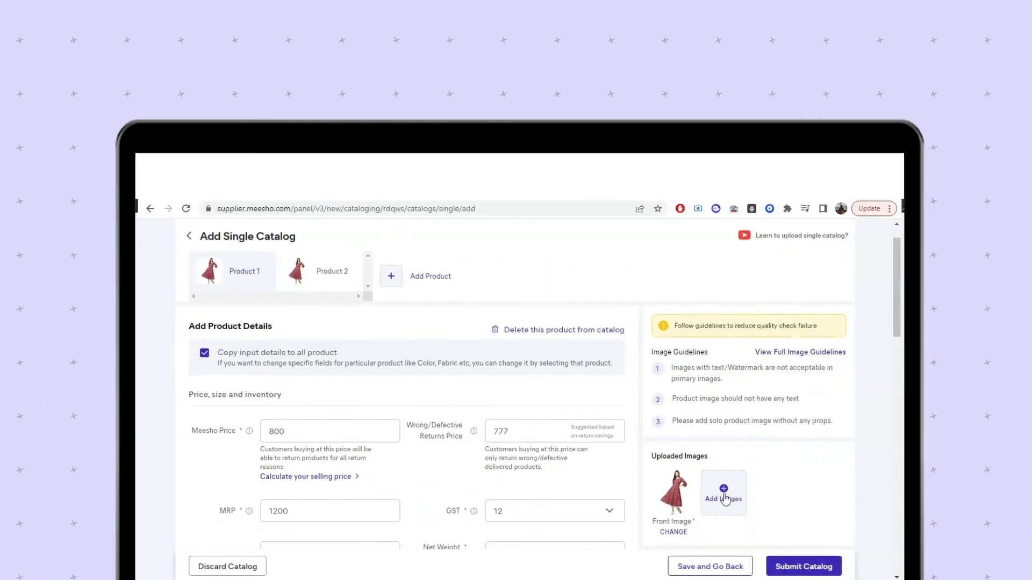
Step: Add the black dress photo from Downloads as Image 2 and submit the catalog for QC
left_click(725, 499)
left_click(535, 318)
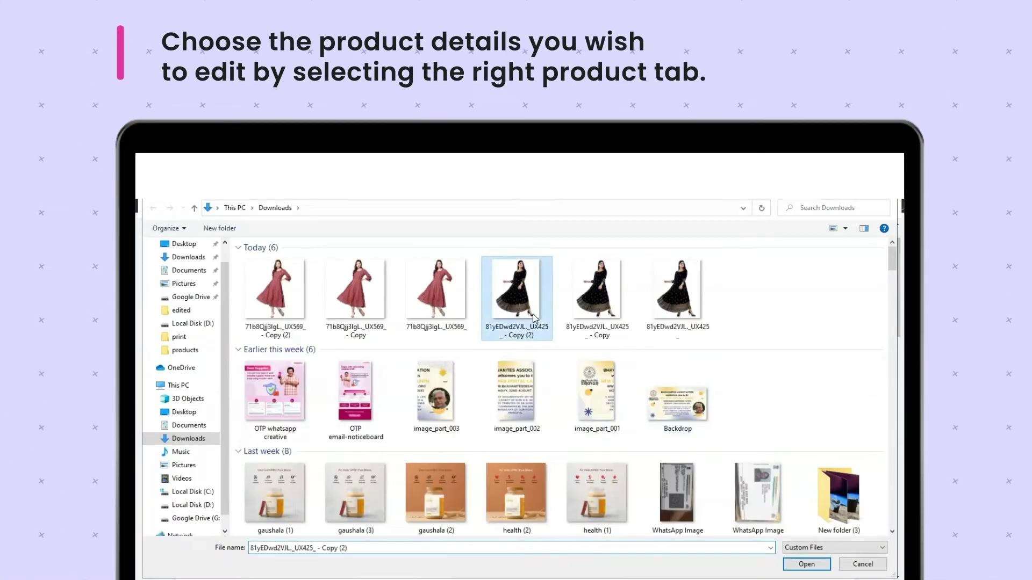
double_click(535, 318)
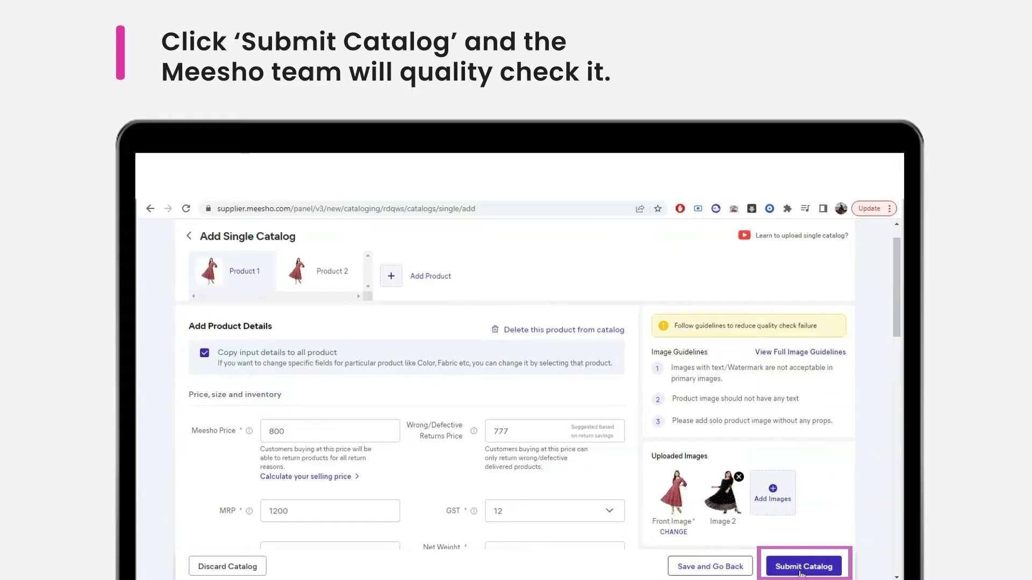
left_click(800, 570)
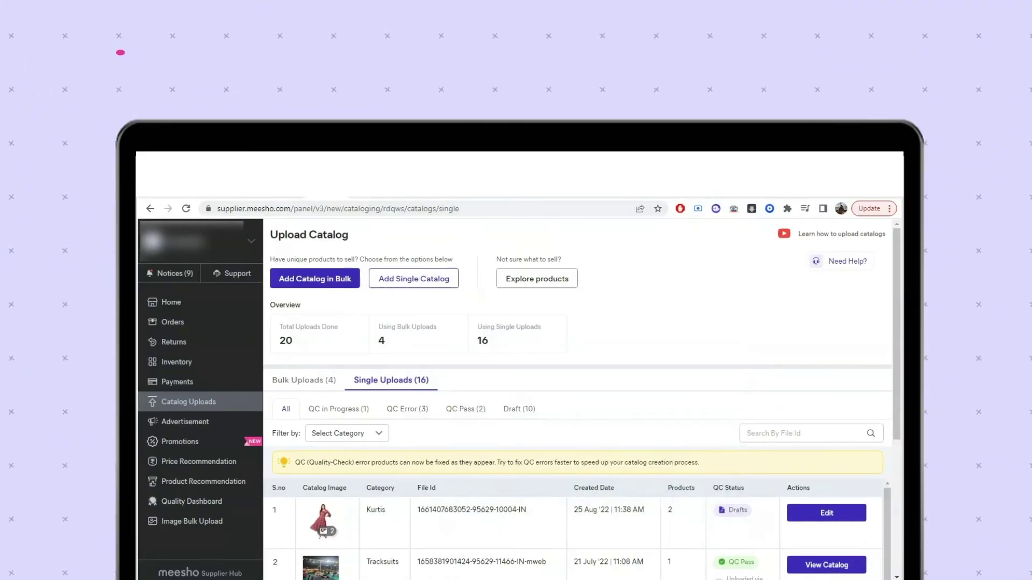
Step: Review single-upload catalogs under the QC in Progress, QC Pass and QC Error tabs
left_click(331, 411)
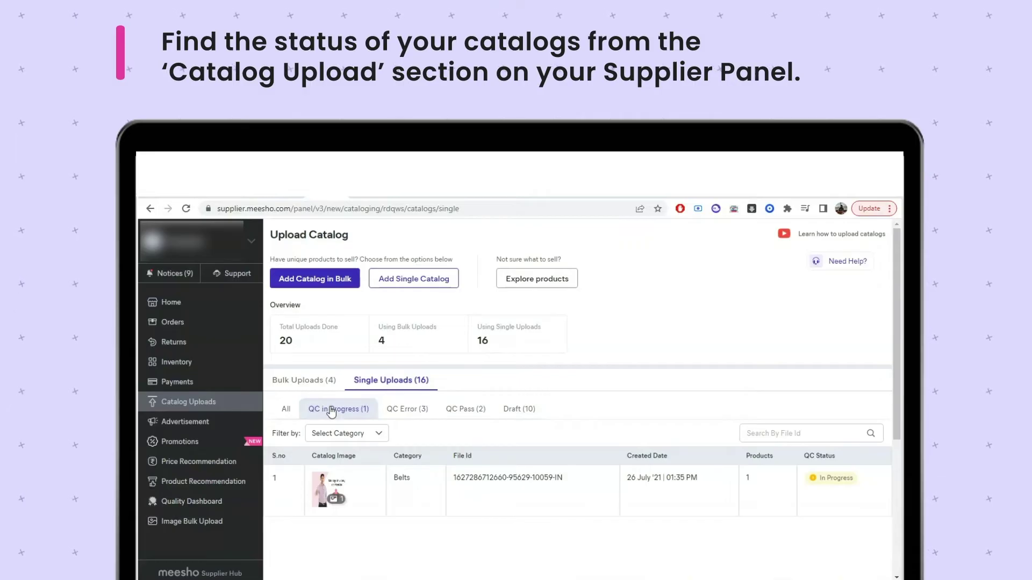
left_click(465, 410)
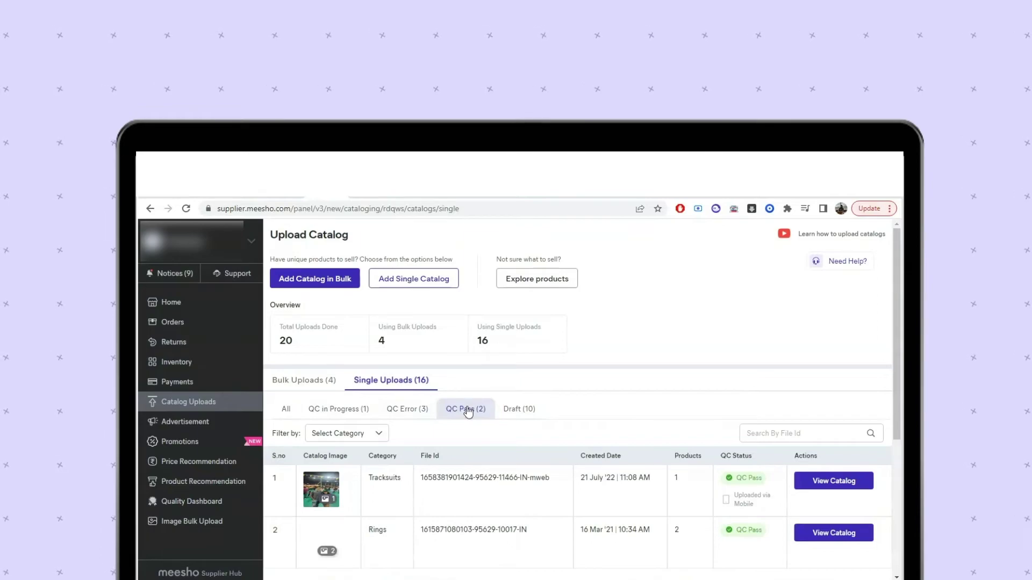
left_click(433, 411)
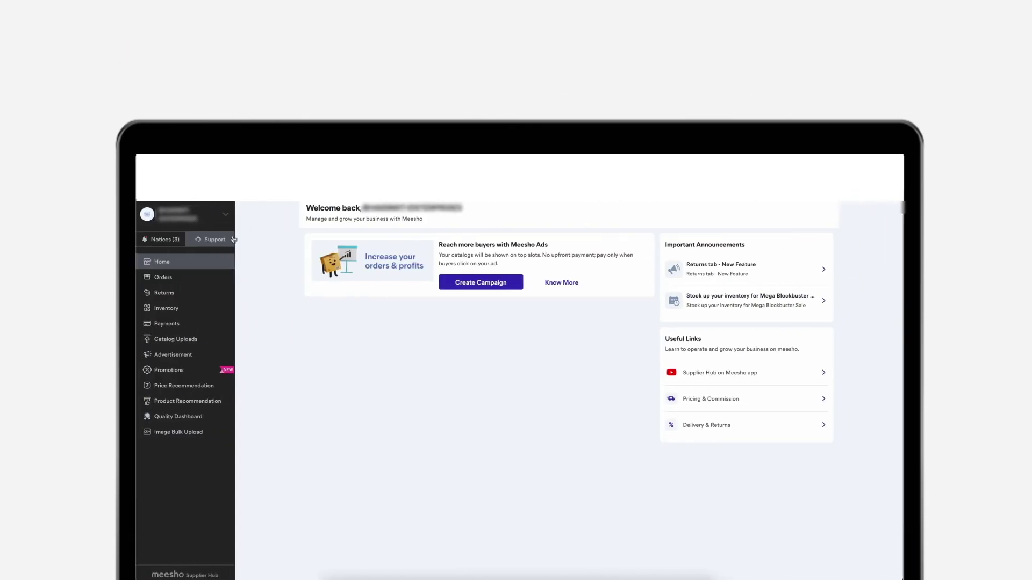
Step: Find the Cataloging & Pricing help article 'I want to edit catalog details' and raise a ticket
left_click(224, 239)
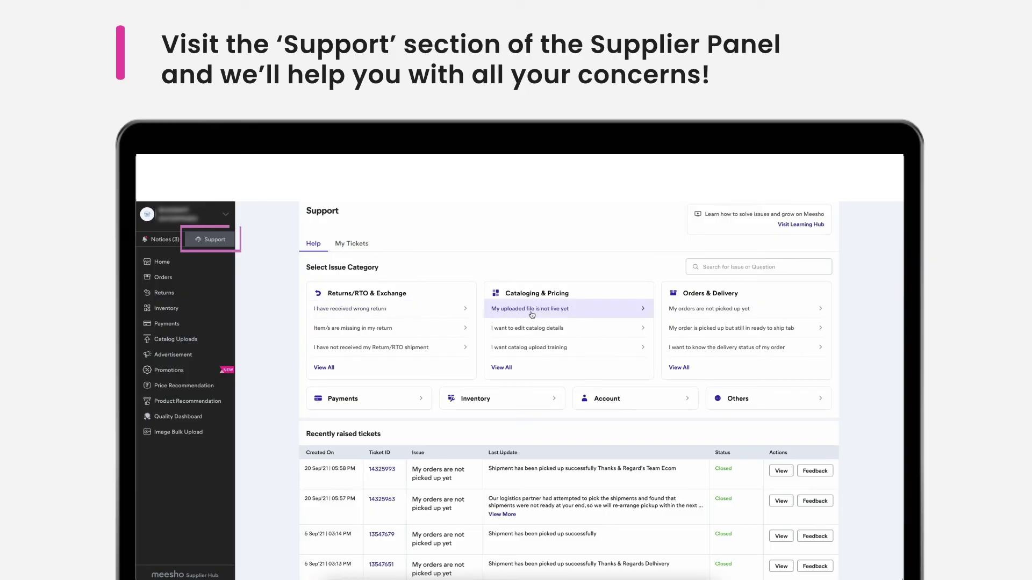
left_click(502, 369)
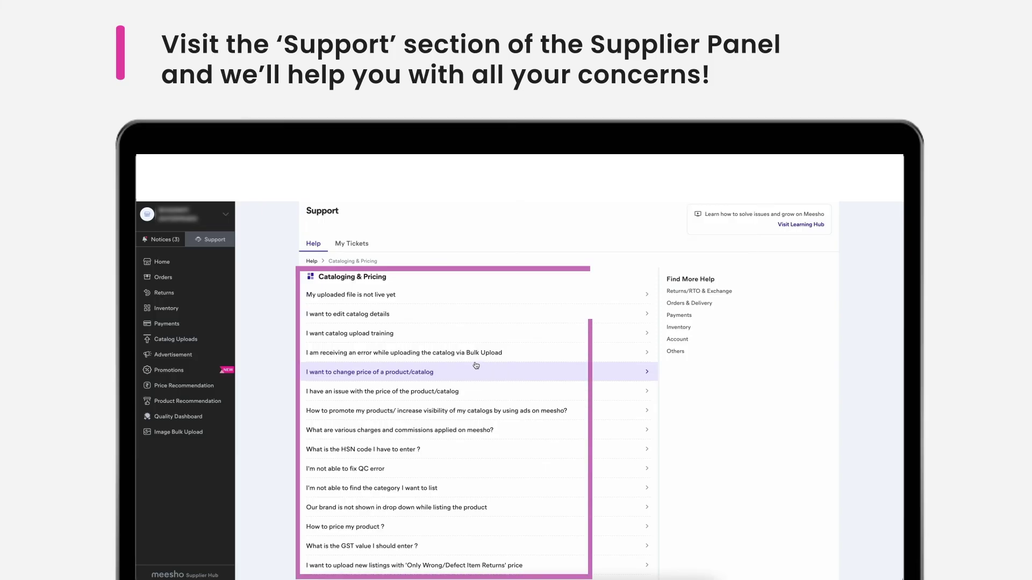
left_click(426, 318)
scroll(551, 412, "down", 15)
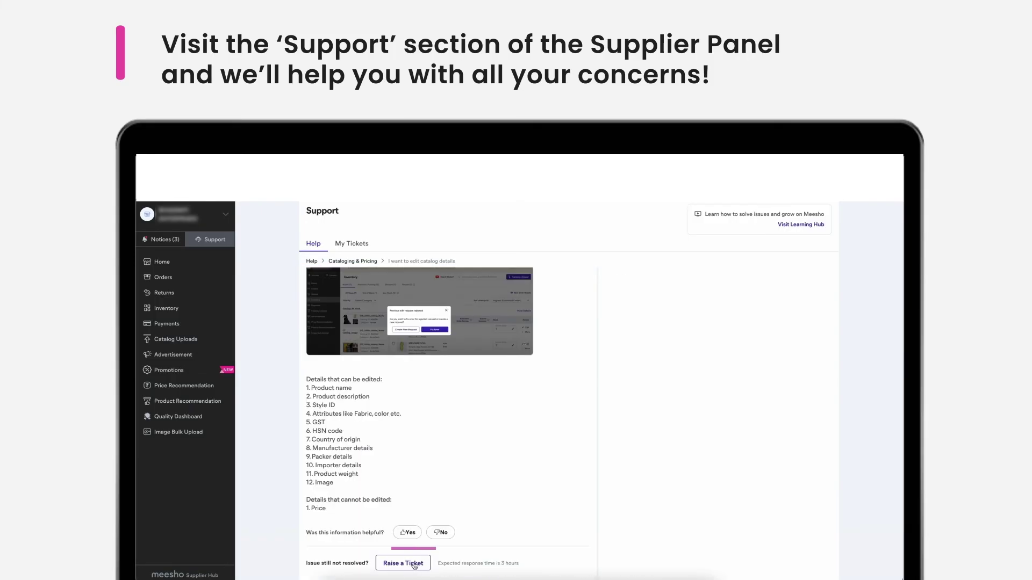
left_click(412, 564)
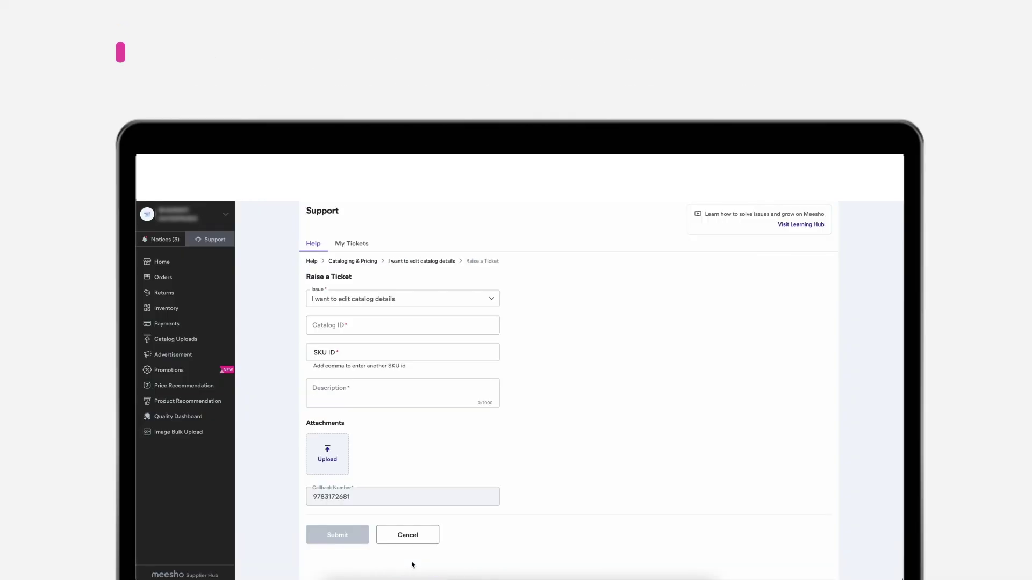